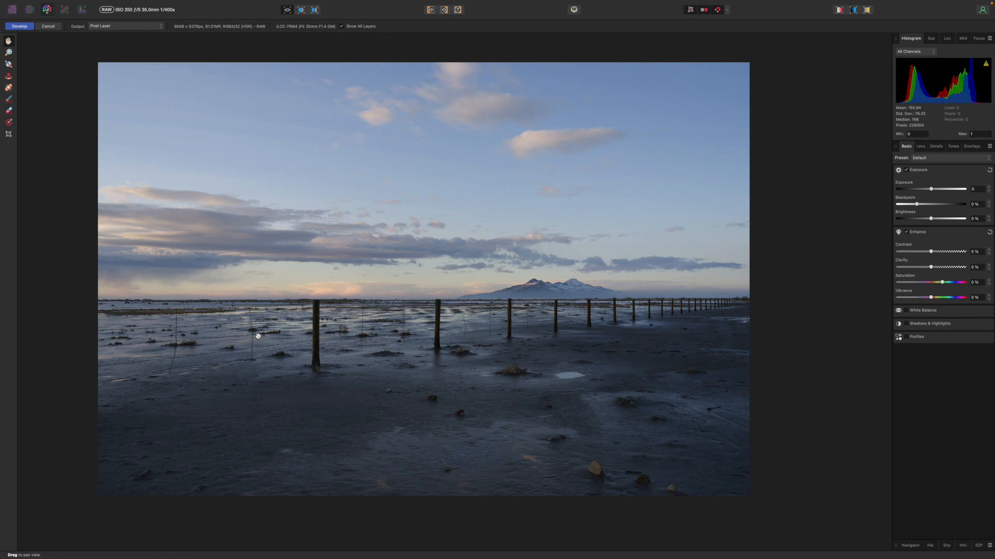
Step: Try tilting the photo with the Crop tool, and undo the rotation
scroll(207, 347, "up", 1)
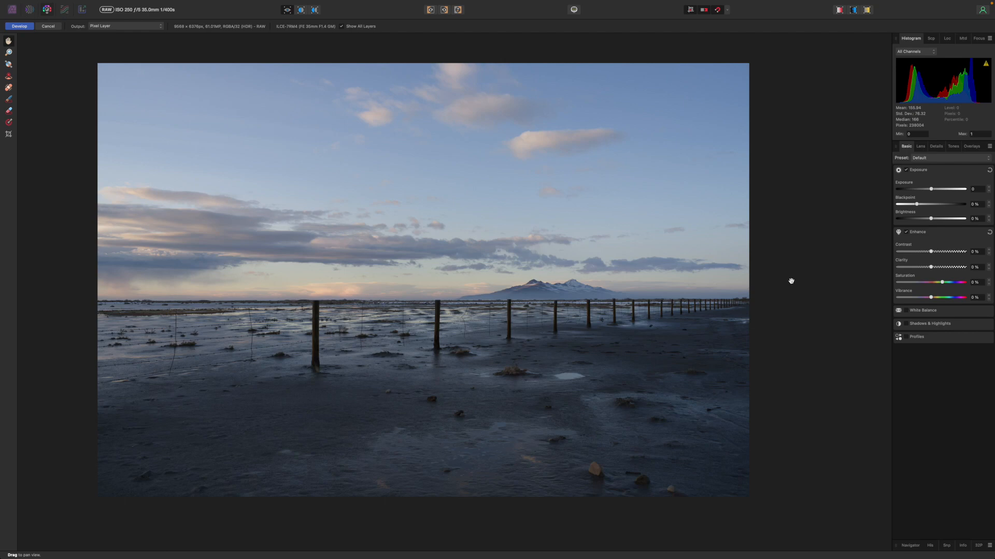
left_click(8, 134)
left_click_drag(89, 49, 79, 207)
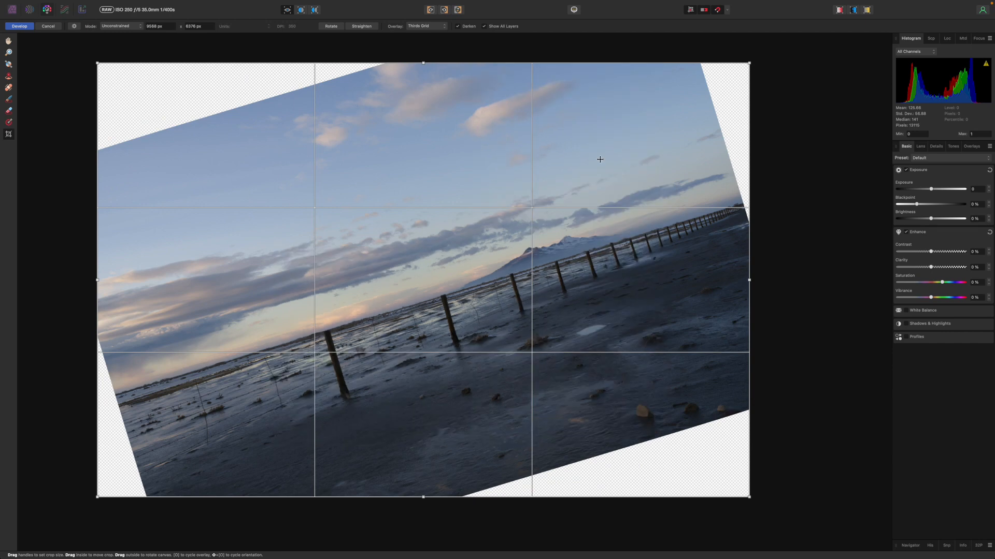
key("super+z")
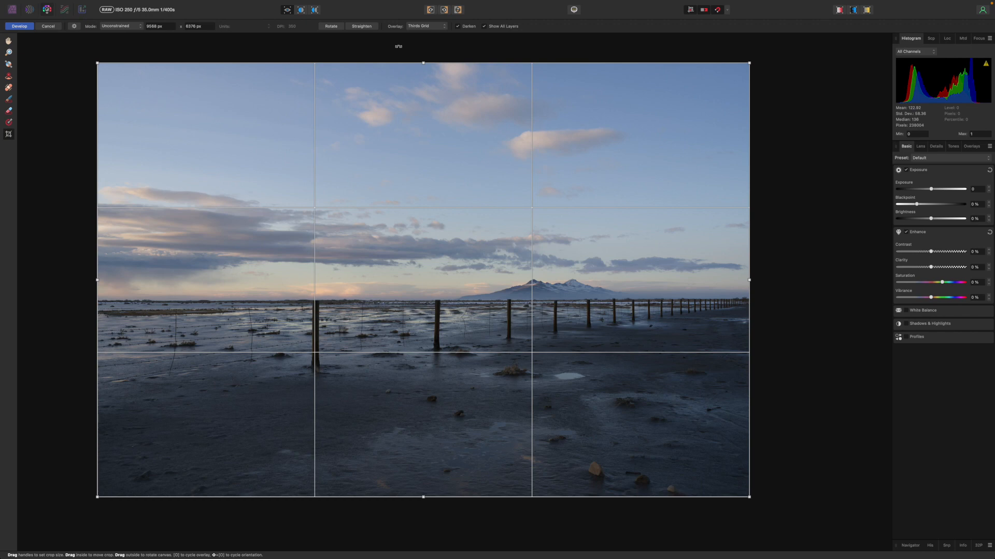
Step: Apply the 5:4 (10:8) common crop ratio and rotate the crop frame to portrait orientation
left_click(132, 27)
left_click(132, 27)
left_click(73, 25)
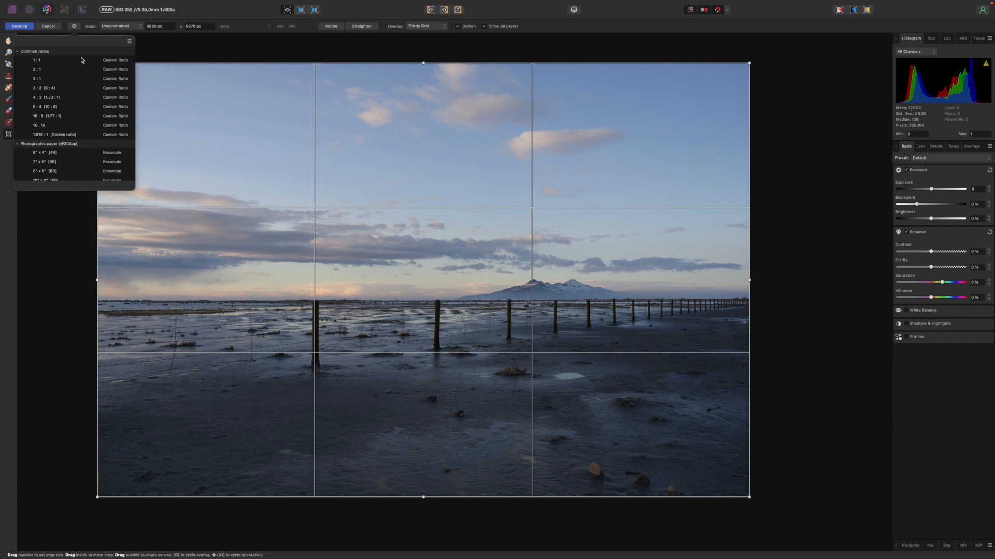
scroll(78, 98, "down", 2)
scroll(56, 90, "up", 2)
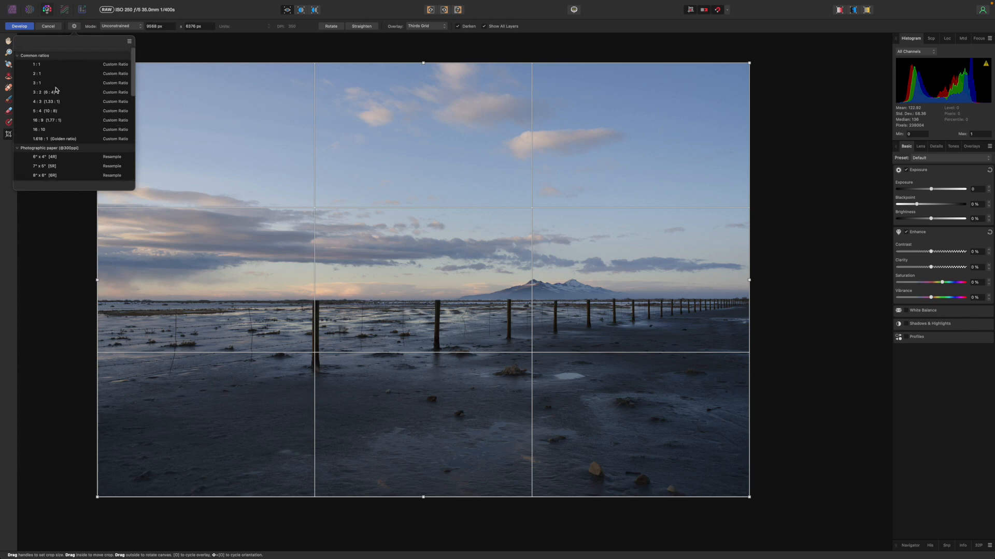
left_click(54, 108)
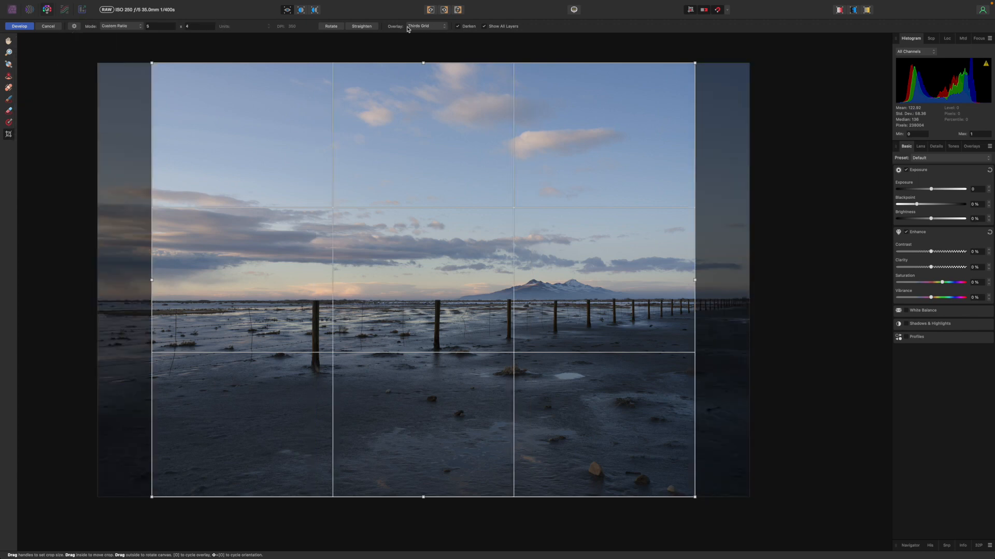
left_click(331, 27)
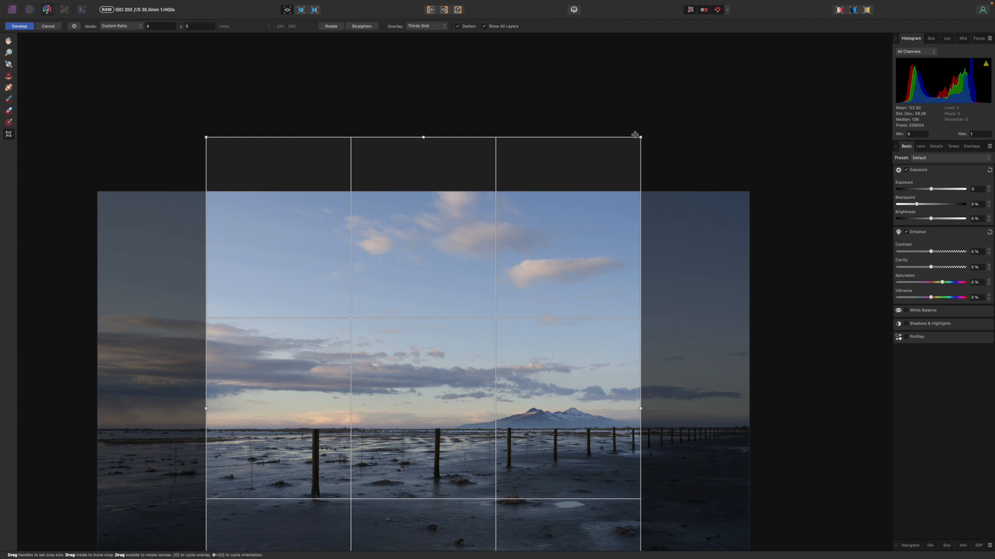
Step: Shrink the portrait crop frame, place it over the fence and mountain, and switch it to landscape orientation
left_click_drag(644, 136, 529, 349)
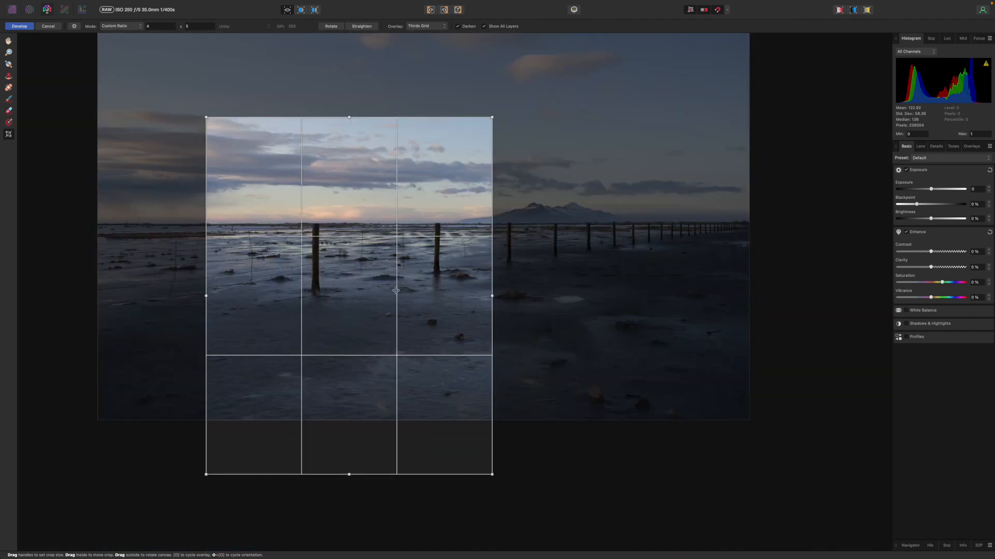
left_click_drag(396, 291, 550, 225)
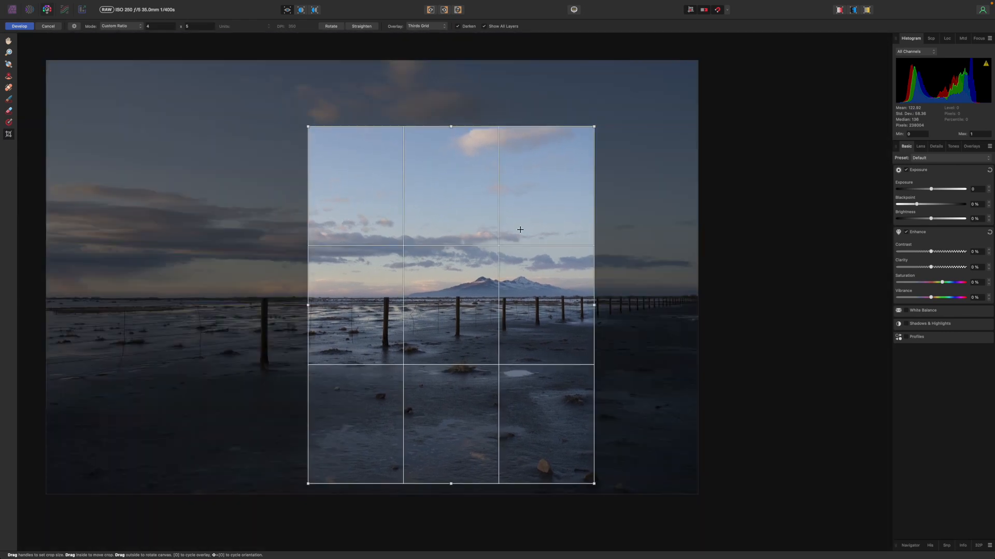
left_click_drag(518, 229, 487, 203)
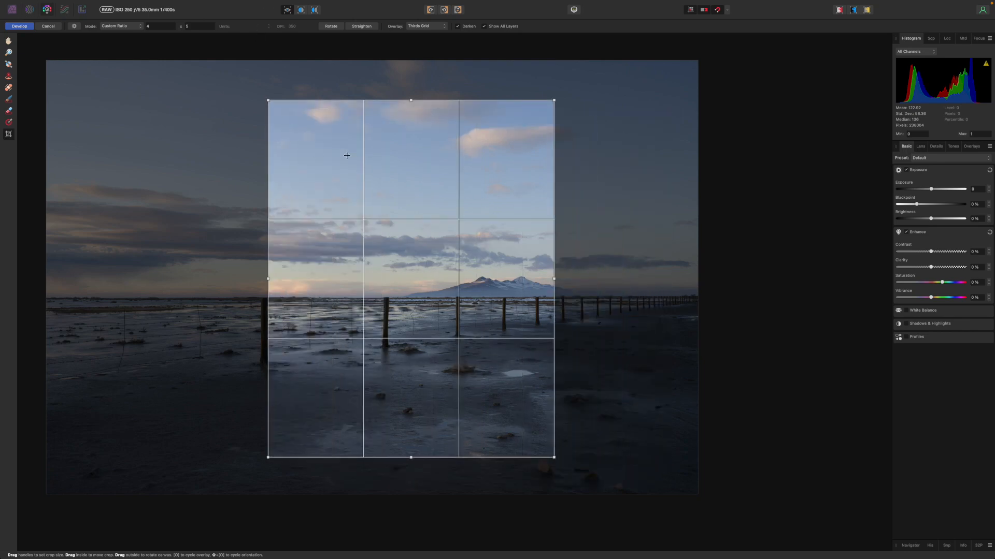
key("shift+o")
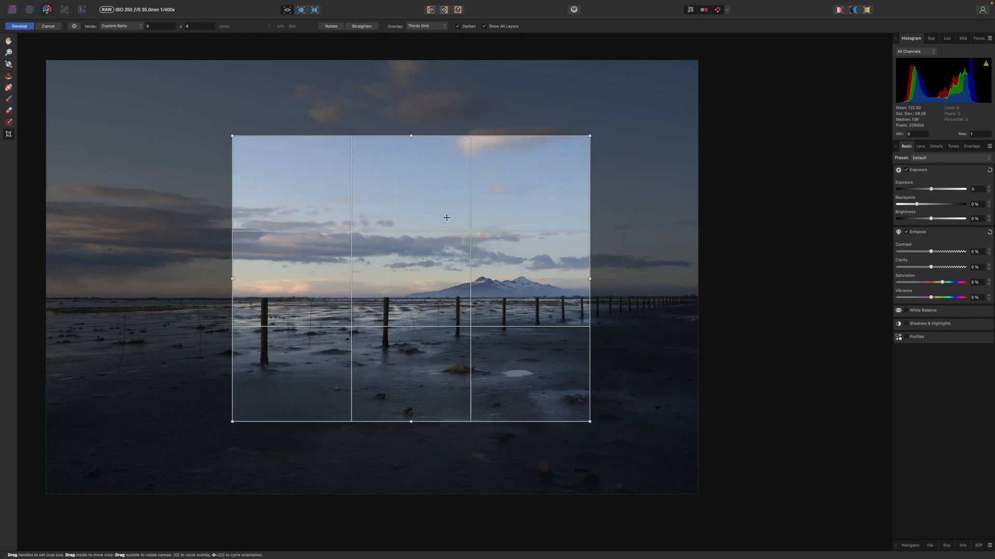
Step: Resize and reposition the landscape crop frame to span the photo's full foreground and most of its sky
left_click_drag(232, 422, 137, 497)
left_click_drag(272, 423, 184, 340)
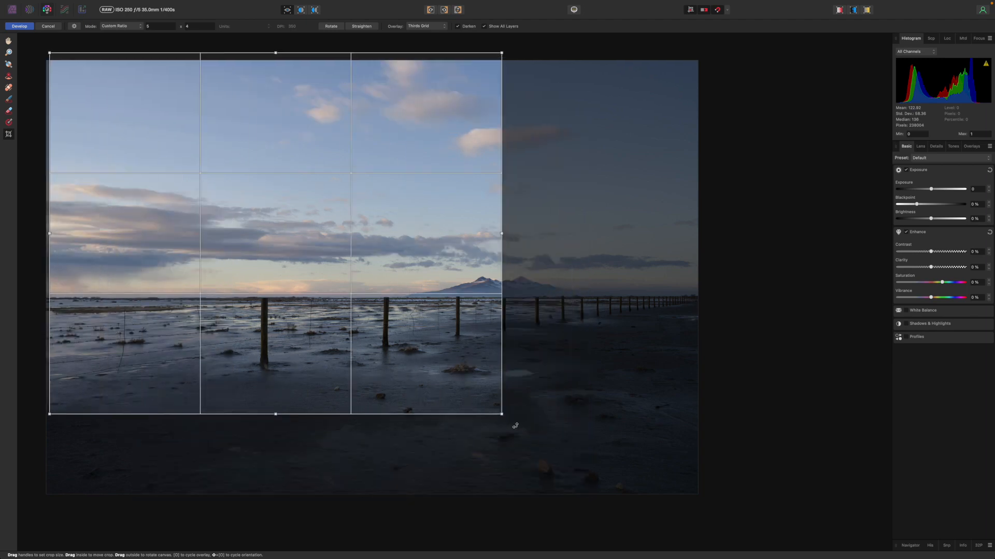
left_click_drag(504, 416, 580, 475)
left_click_drag(350, 321, 418, 351)
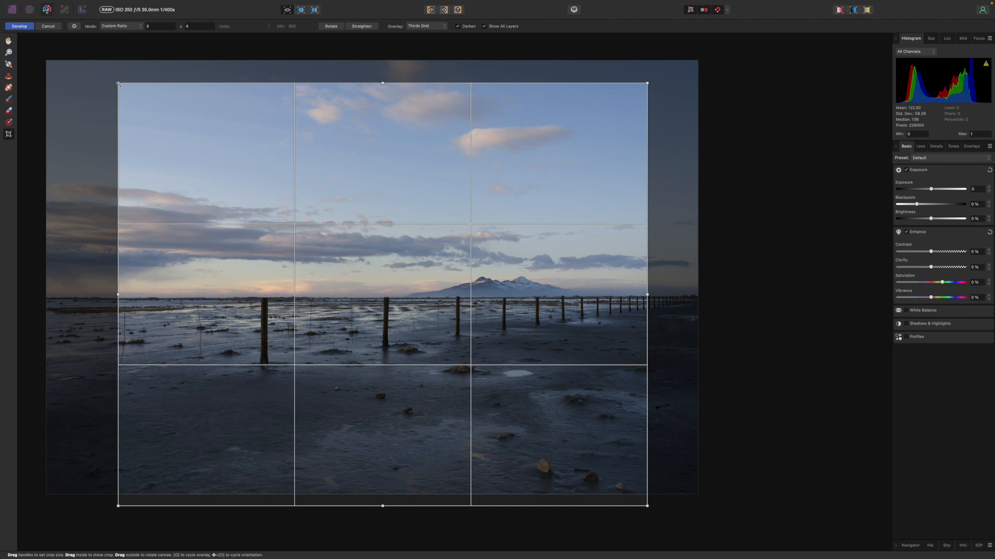
left_click_drag(118, 84, 80, 54)
left_click_drag(515, 187, 480, 183)
left_click_drag(46, 49, 77, 75)
mouse_move(330, 150)
left_mouse_down()
mouse_move(316, 138)
mouse_move(323, 144)
left_mouse_up()
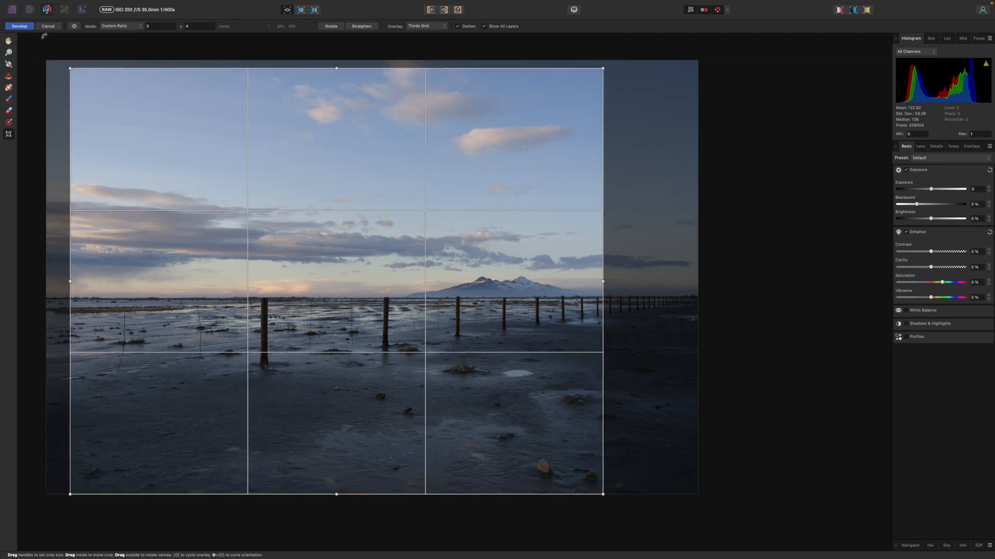
Step: Cancel the RAW develop of the photo and discard the crop changes
left_click(9, 134)
left_click(49, 26)
left_click(478, 195)
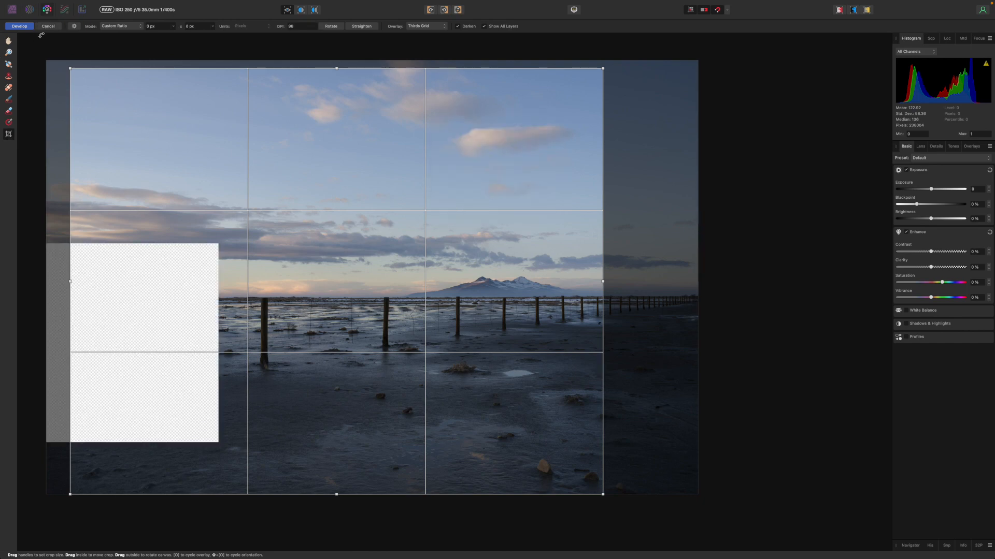
left_click_drag(280, 236, 408, 236)
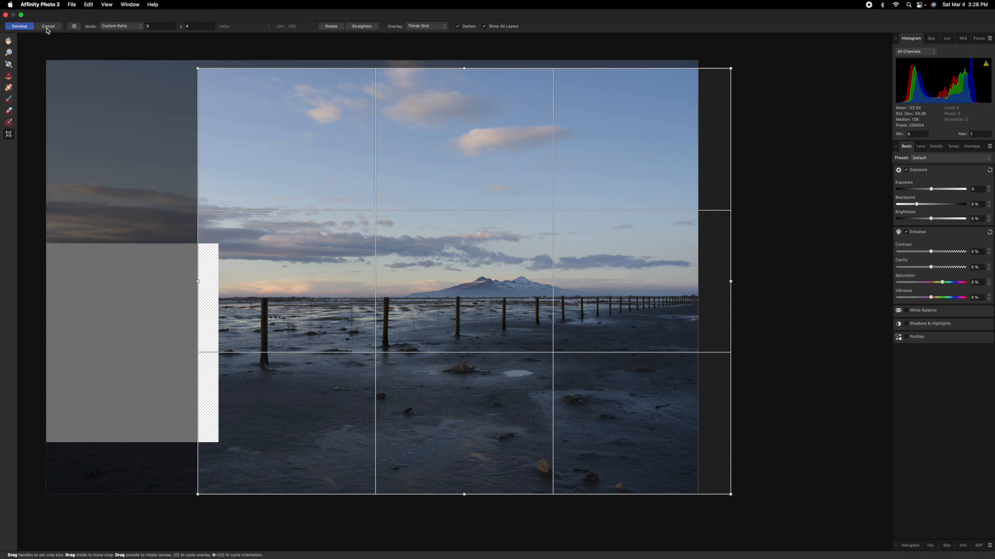
left_click_drag(155, 225, 192, 76)
key("super+z")
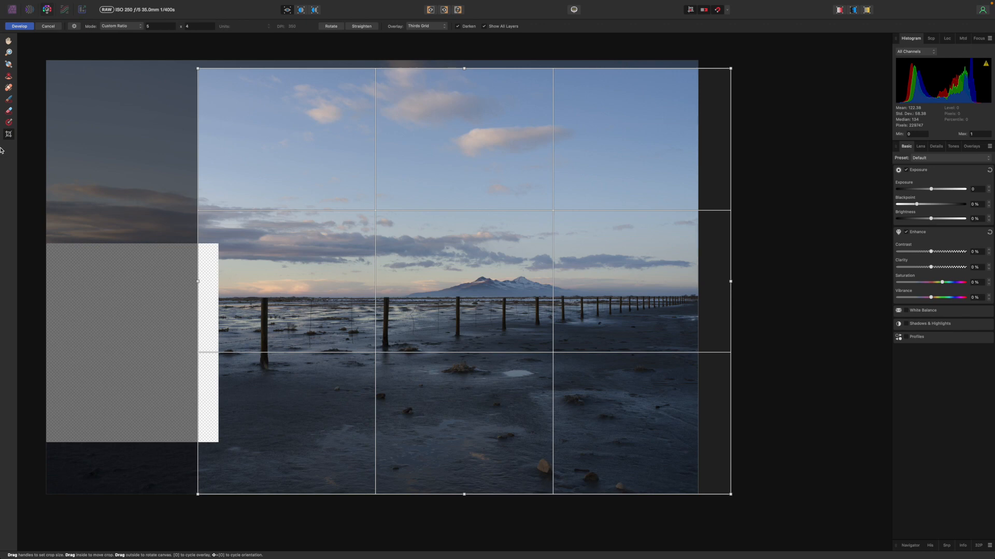
left_click(48, 26)
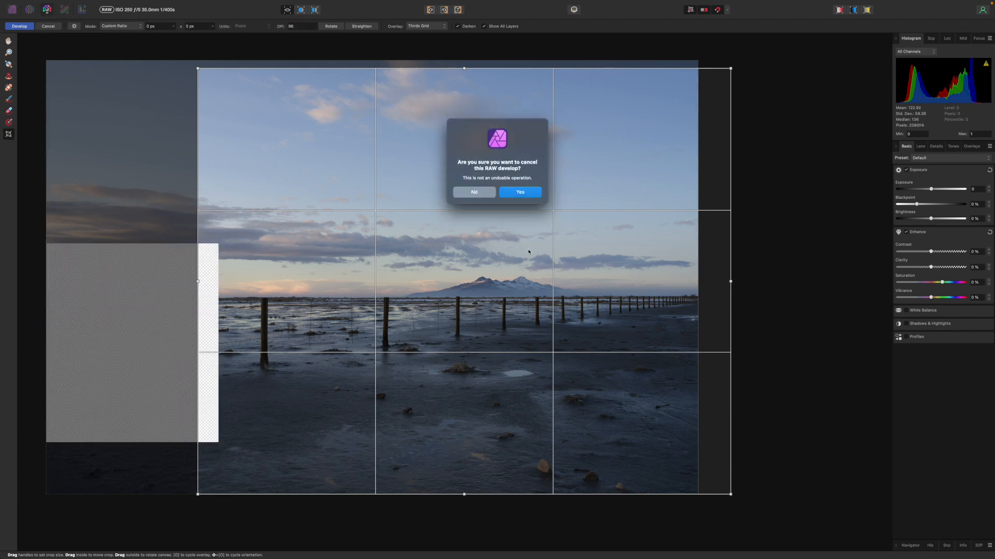
left_click(521, 192)
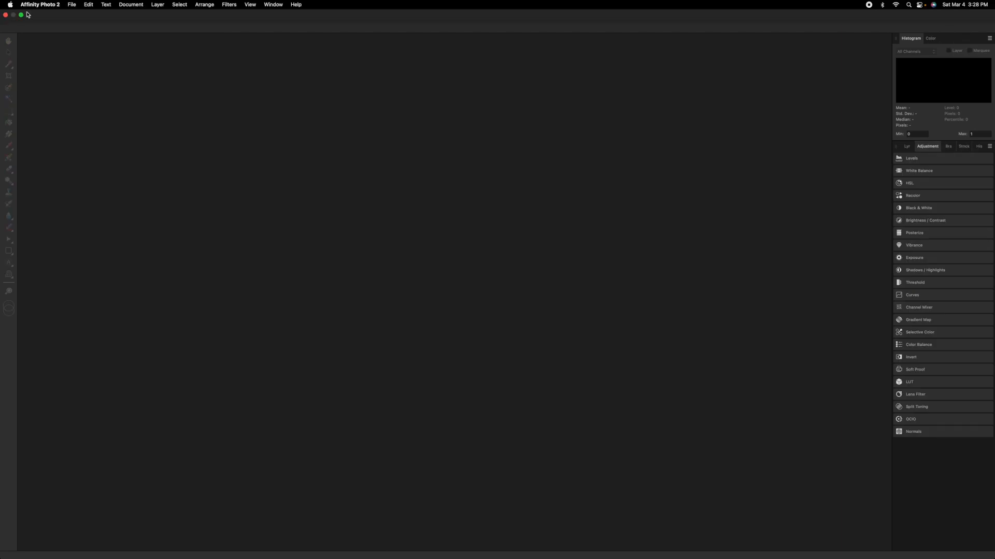
Step: Switch to Finder, open DSC05581.ARW with Affinity Photo 2, and return the Affinity Photo window to full screen
left_click(24, 16)
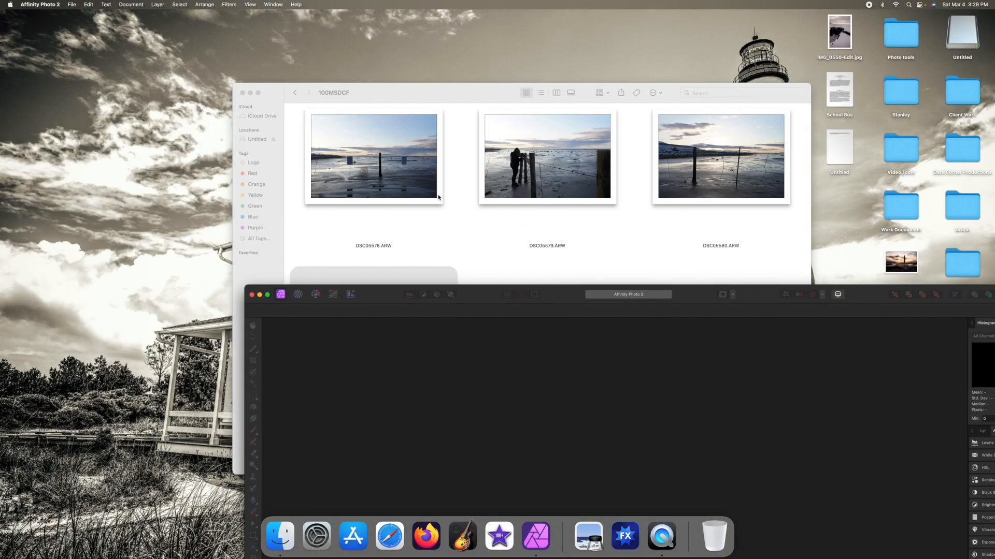
left_click(434, 101)
right_click(434, 336)
mouse_move(494, 347)
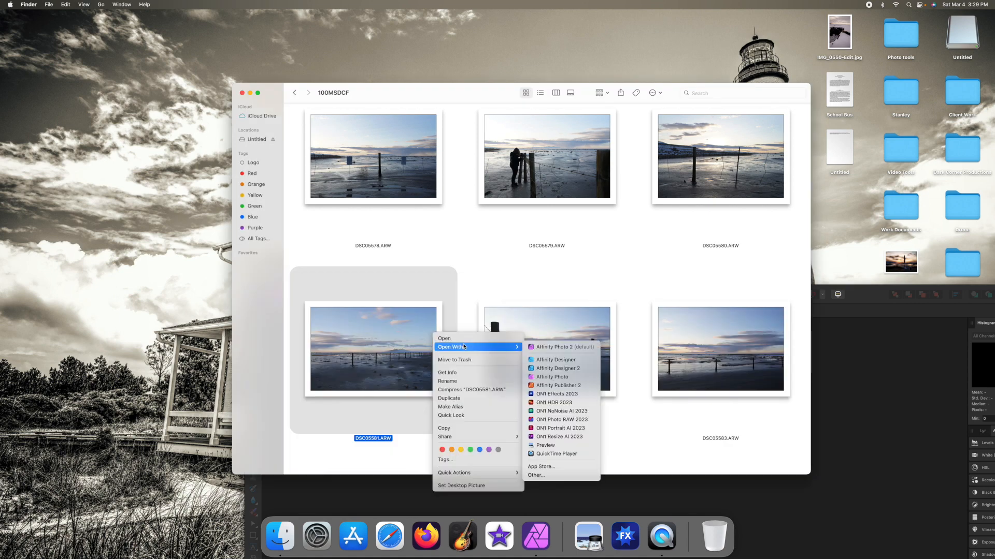
left_click(563, 349)
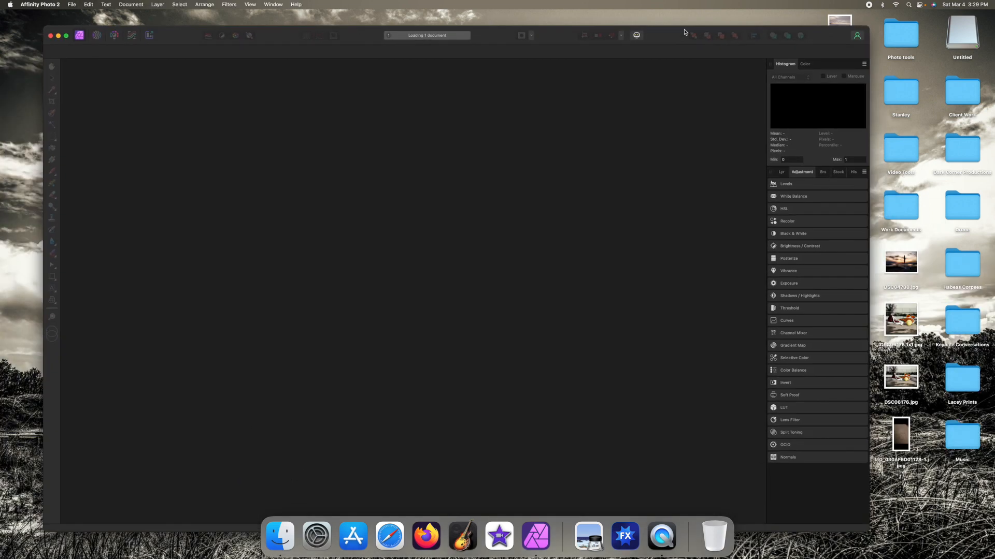
left_click_drag(684, 31, 700, 14)
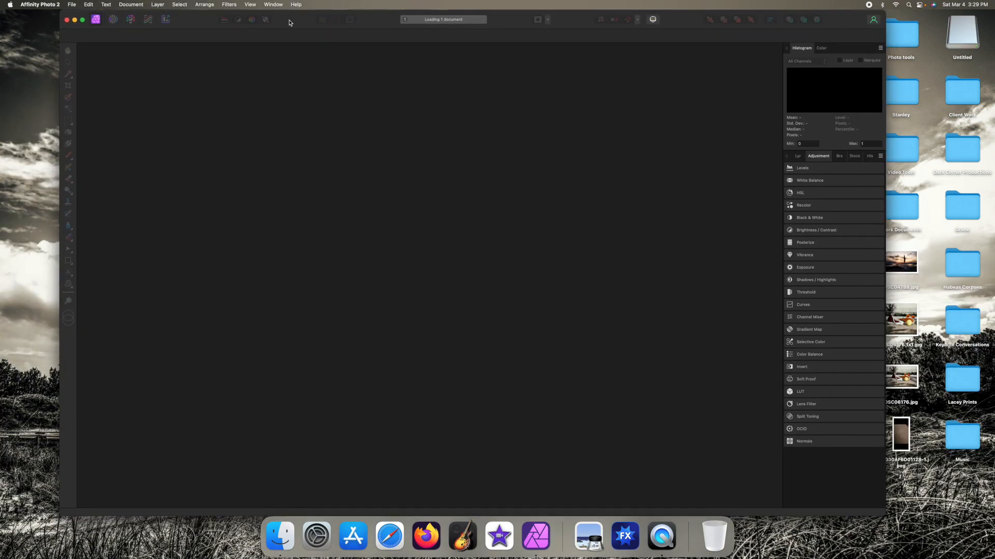
left_click(83, 20)
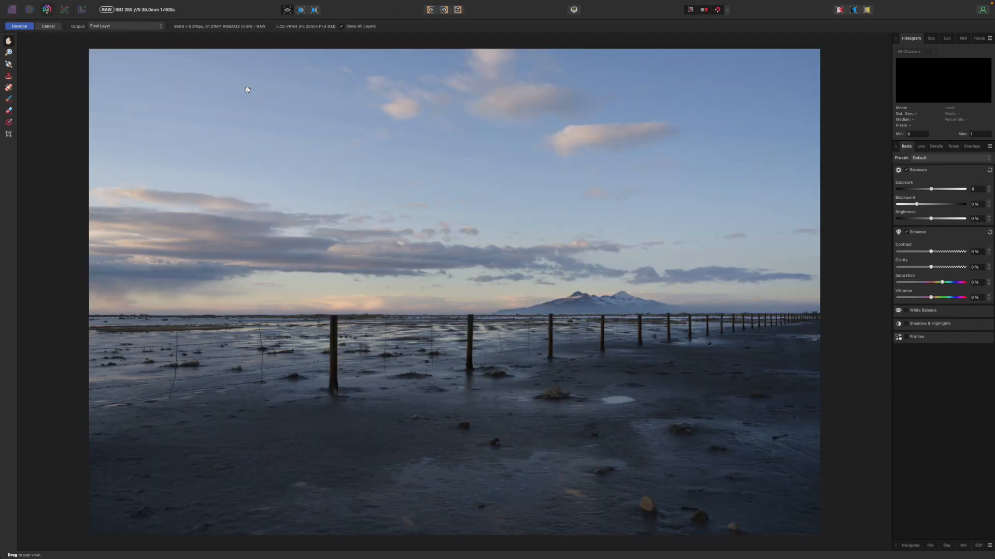
scroll(661, 132, "right", 1)
scroll(661, 132, "up", 1)
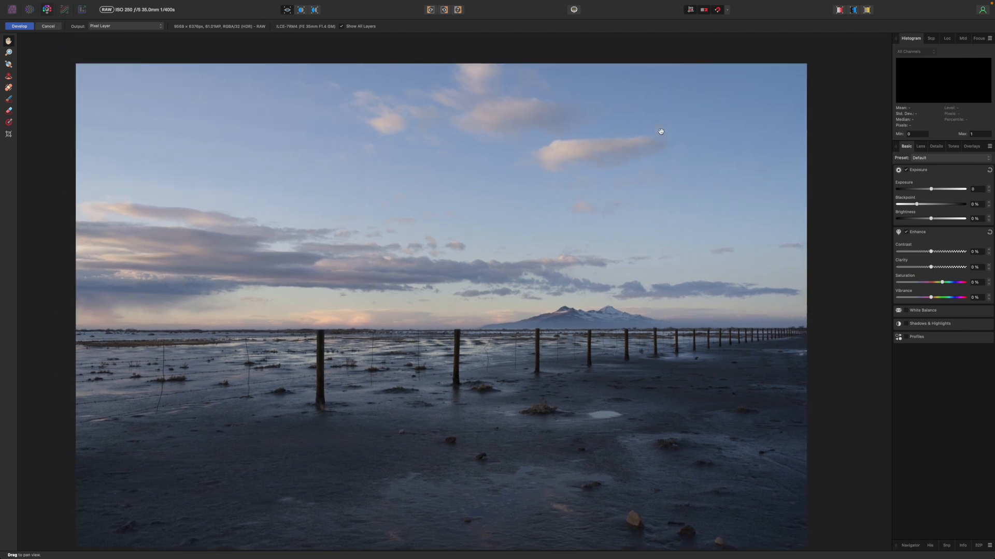
scroll(661, 132, "left", 1)
scroll(661, 131, "right", 1)
scroll(661, 132, "left", 1)
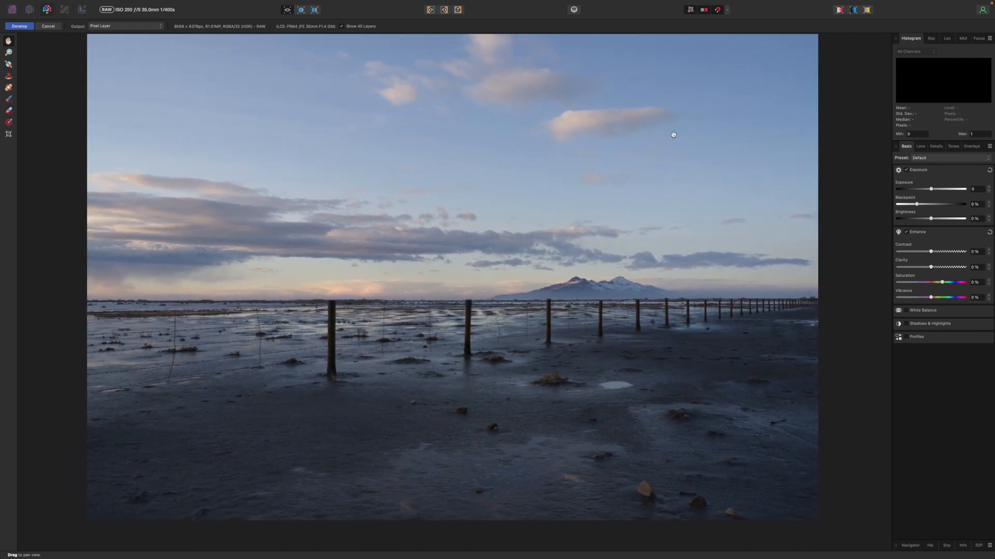
mouse_move(2, 3)
scroll(78, 89, "right", 1)
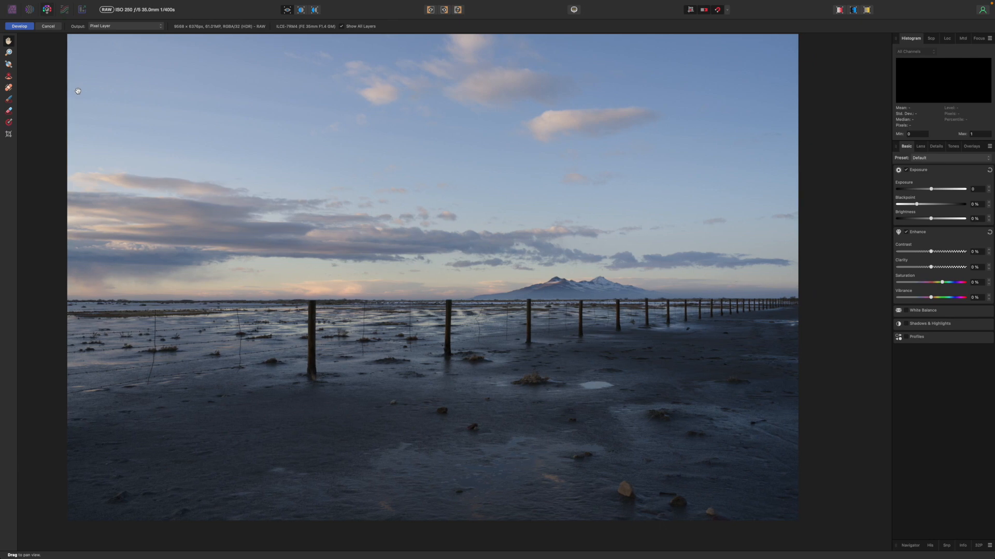
scroll(207, 111, "up", 1)
scroll(208, 111, "left", 1)
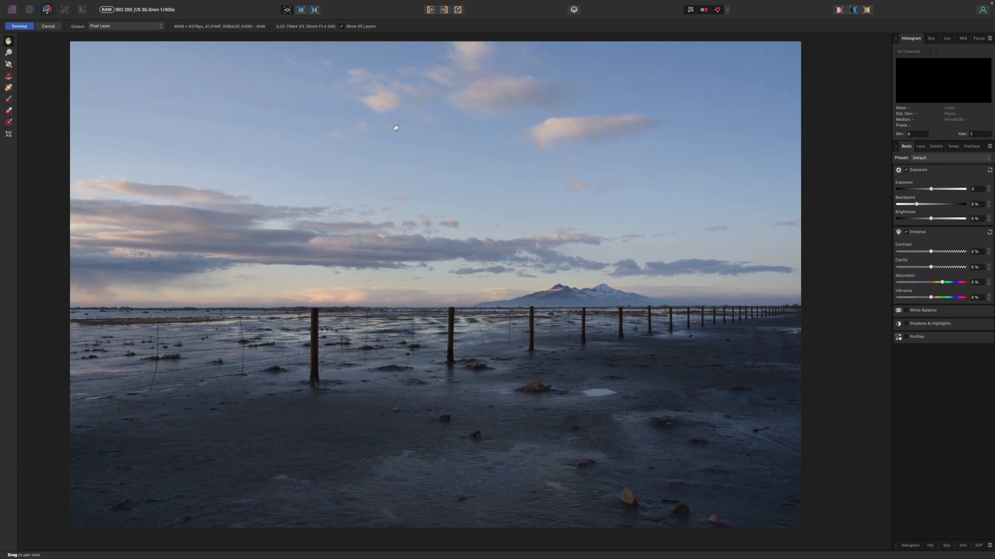
scroll(246, 154, "down", 3)
scroll(245, 154, "left", 2)
scroll(245, 154, "right", 3)
scroll(245, 154, "up", 2)
scroll(245, 154, "up", 4)
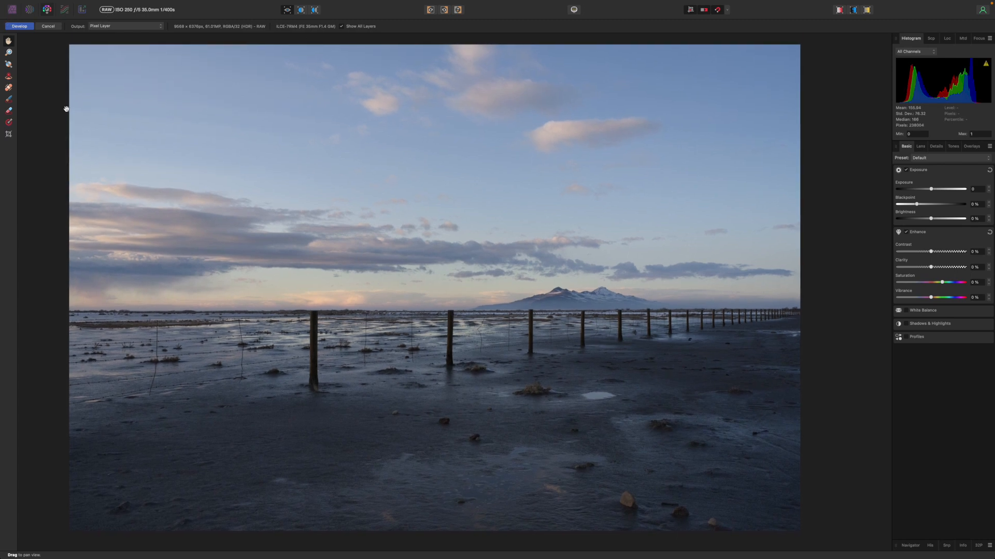
left_click(8, 135)
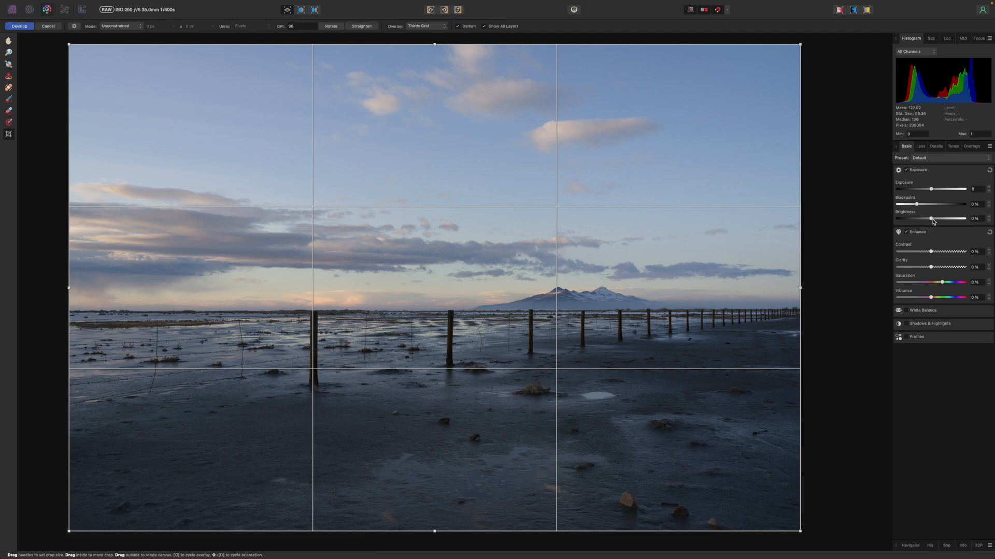
Step: Set the RAW photo's Brightness to 7%, Contrast to 4% and Clarity to 7%
left_click_drag(932, 219, 942, 222)
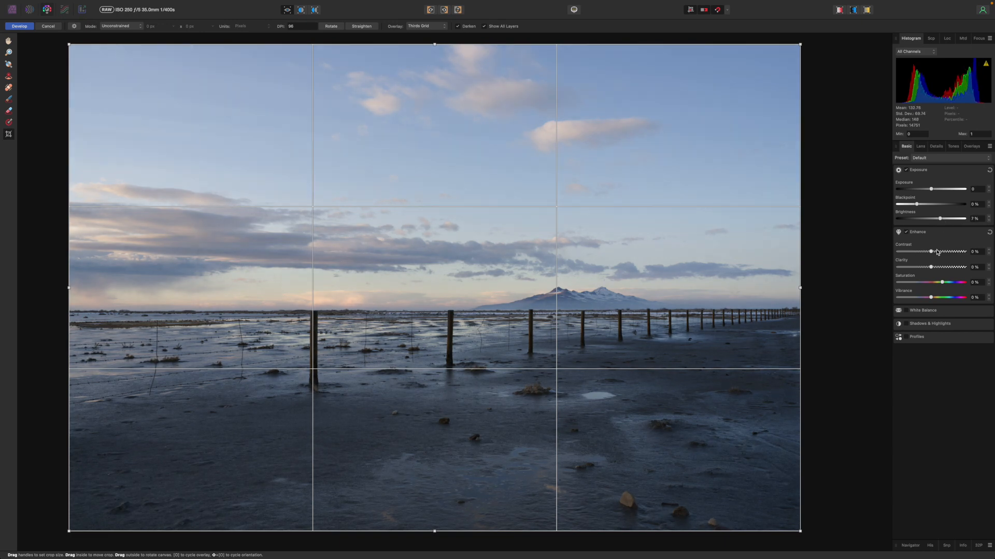
left_click_drag(931, 252, 935, 252)
left_click_drag(931, 269, 933, 270)
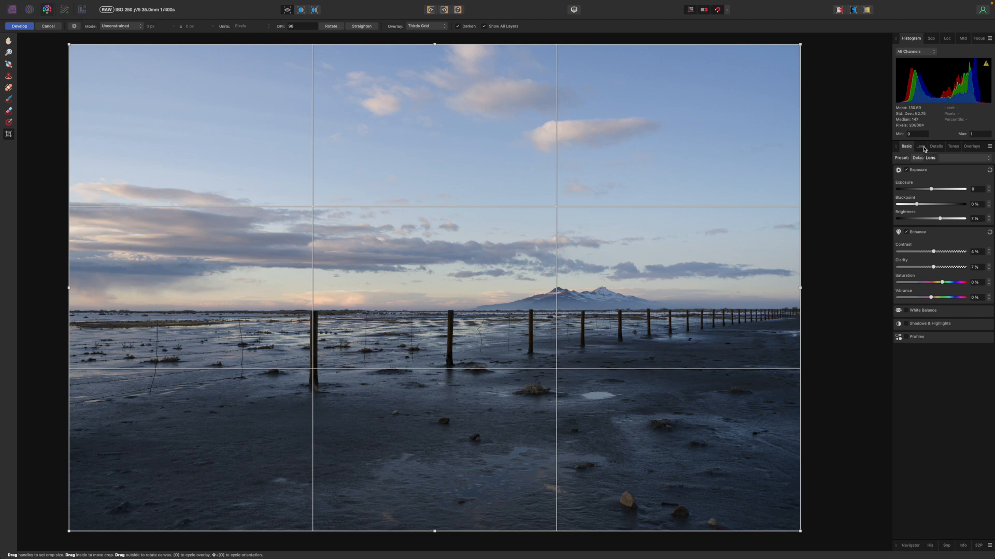
Step: Add a slight amount of luminance noise reduction and develop the RAW photo
left_click(940, 147)
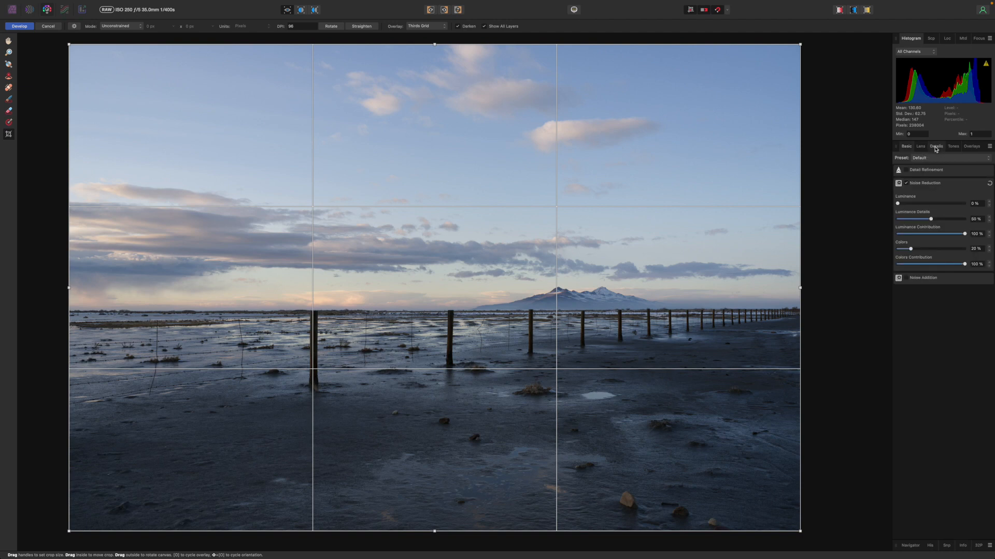
left_click_drag(899, 205, 902, 207)
left_click_drag(902, 206, 902, 207)
key("Return")
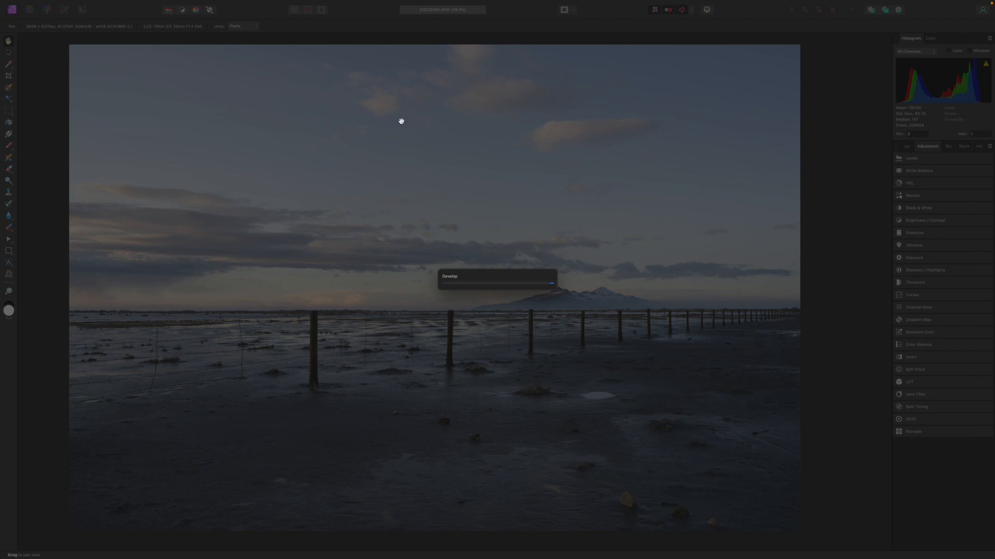
mouse_move(558, 557)
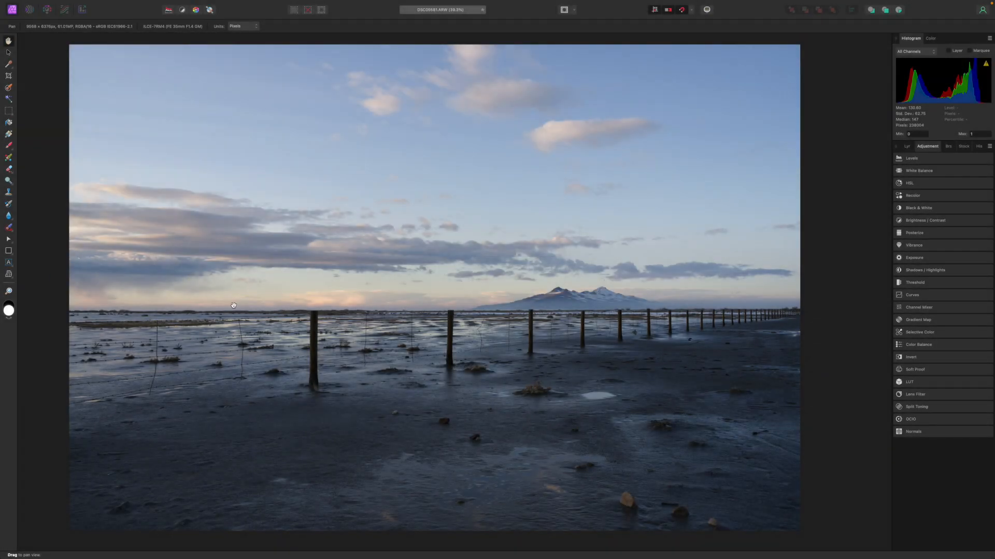
scroll(233, 305, "down", 2)
scroll(232, 306, "up", 2)
scroll(232, 306, "left", 1)
scroll(232, 306, "right", 1)
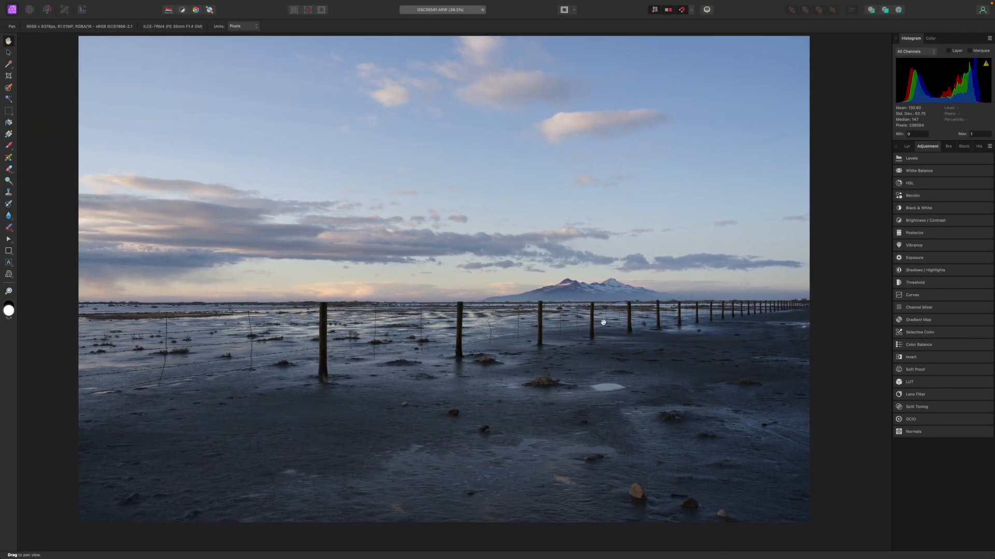
scroll(460, 294, "up", 1)
scroll(460, 293, "down", 1)
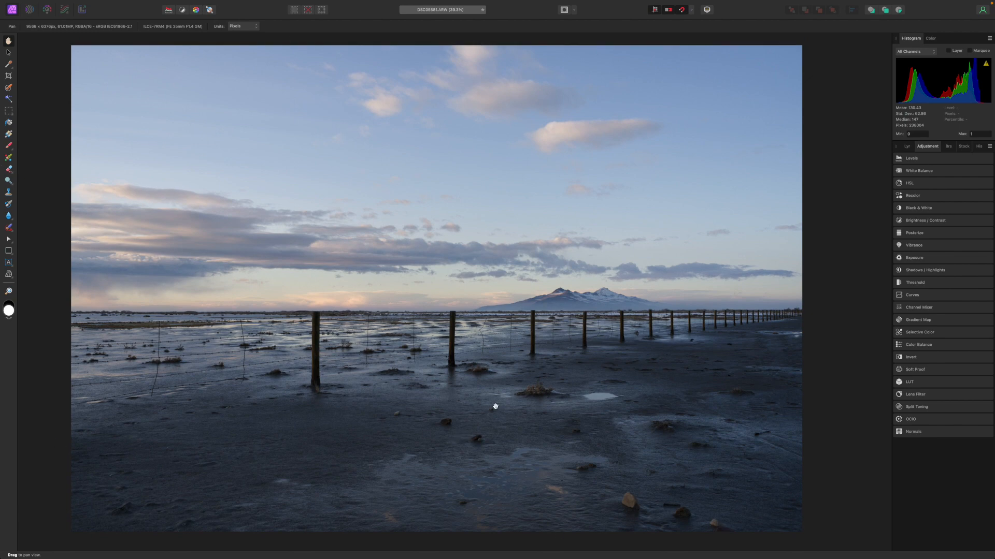
Step: Remove the three stones in the lower-right foreground of the photo with the Inpainting Brush
left_click(8, 228)
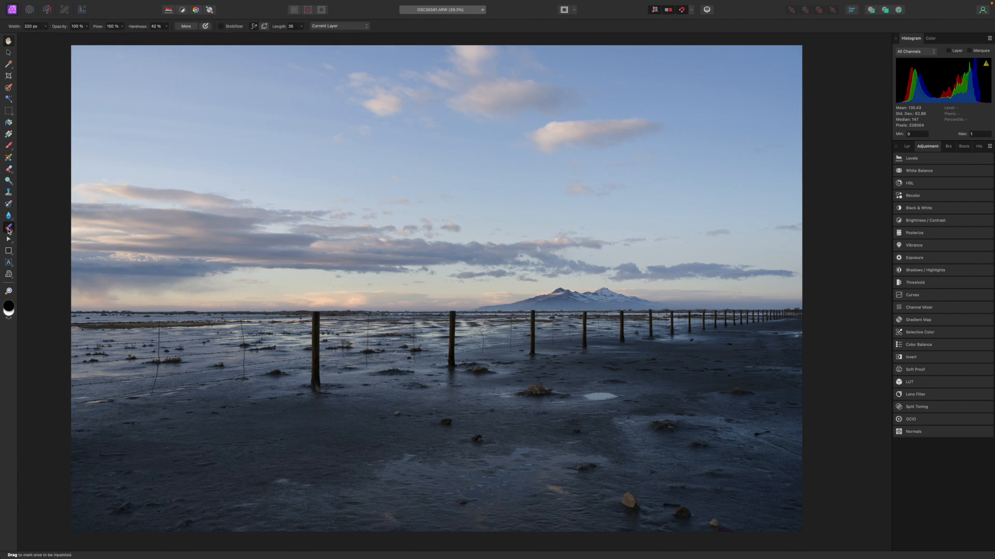
left_click(45, 27)
mouse_move(626, 493)
left_mouse_down()
mouse_move(630, 501)
mouse_move(620, 495)
left_mouse_up()
left_click_drag(678, 515, 679, 514)
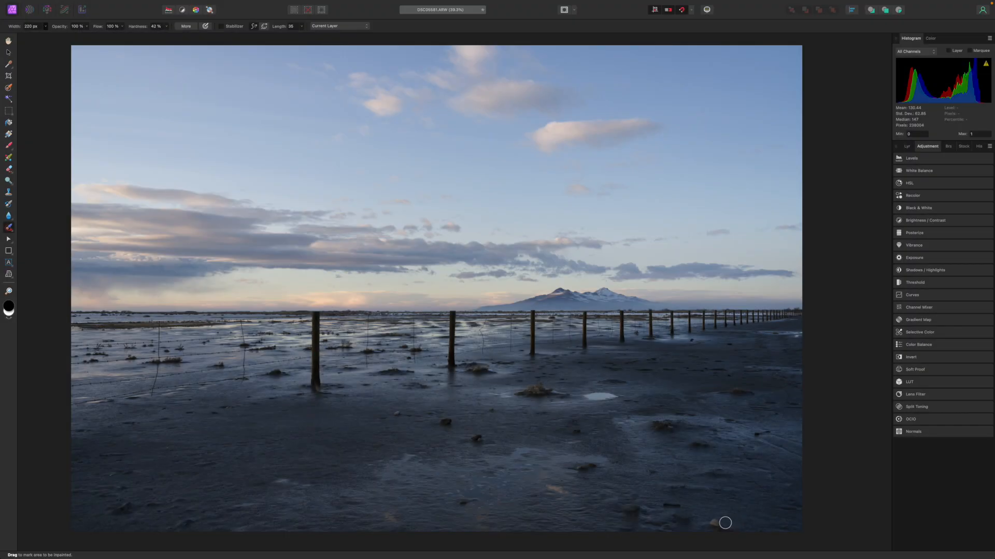
left_click_drag(720, 522, 705, 524)
Step: Inpaint the two dark clumps in the wet sand below the second large fence post
left_click(448, 422)
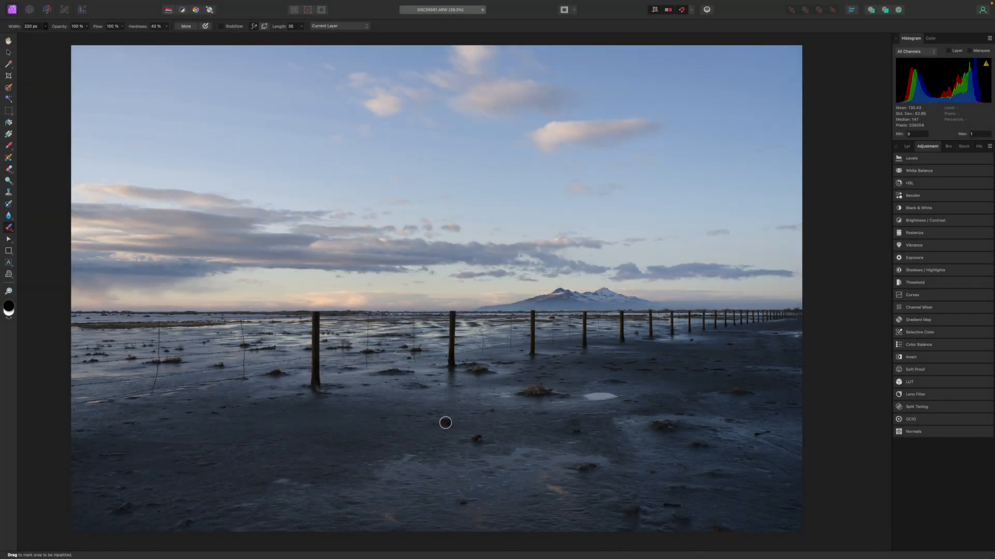
left_click_drag(446, 422, 452, 422)
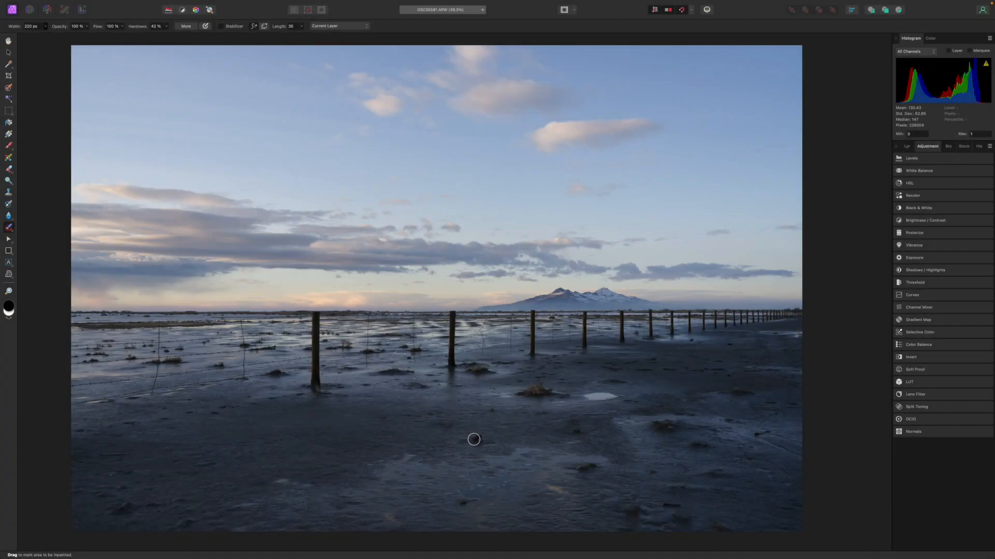
left_click_drag(473, 438, 477, 438)
Step: Inpaint the remaining small distractions in the dark foreground, including the twig near the photo's right edge
left_click(217, 477)
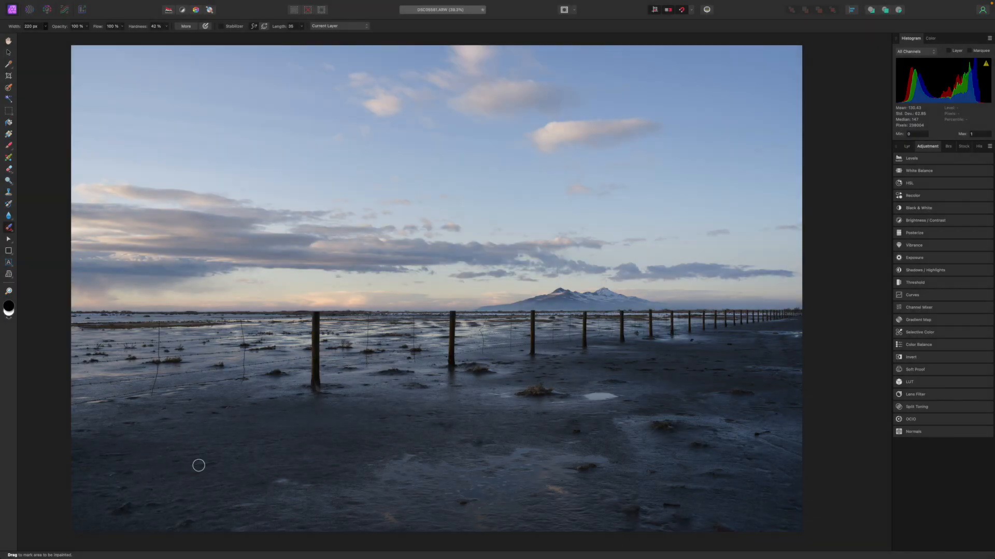
scroll(650, 388, "down", 1)
left_click(651, 388)
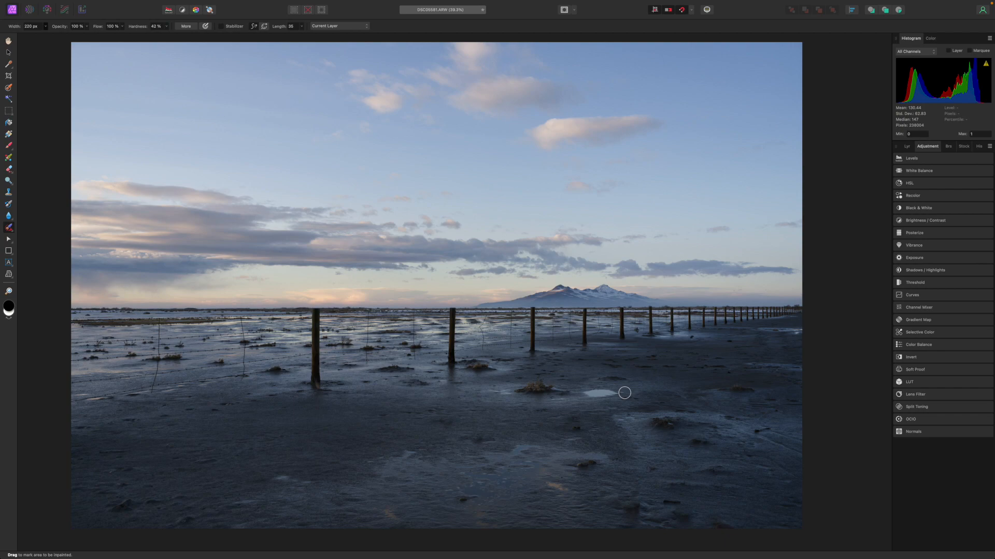
left_click_drag(555, 471, 470, 457)
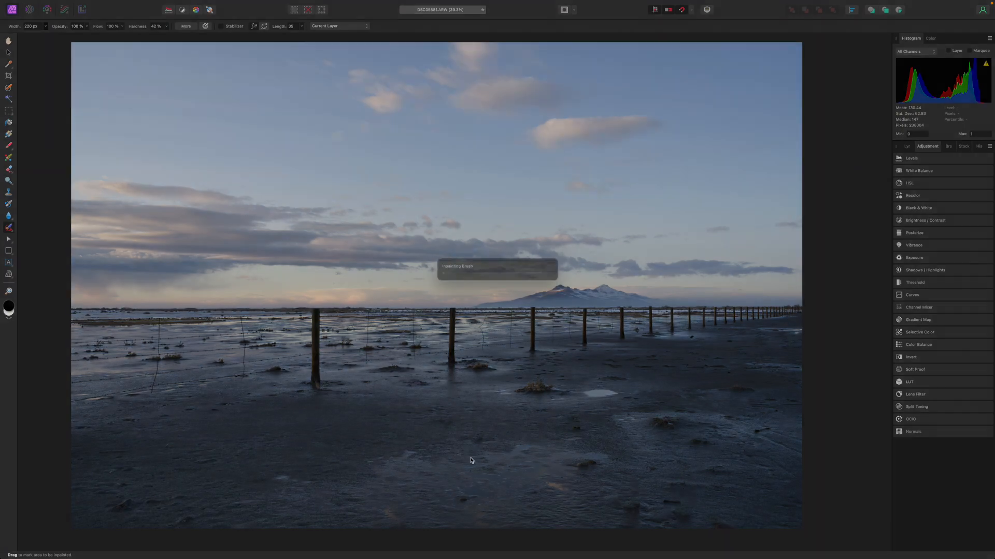
scroll(468, 455, "up", 1)
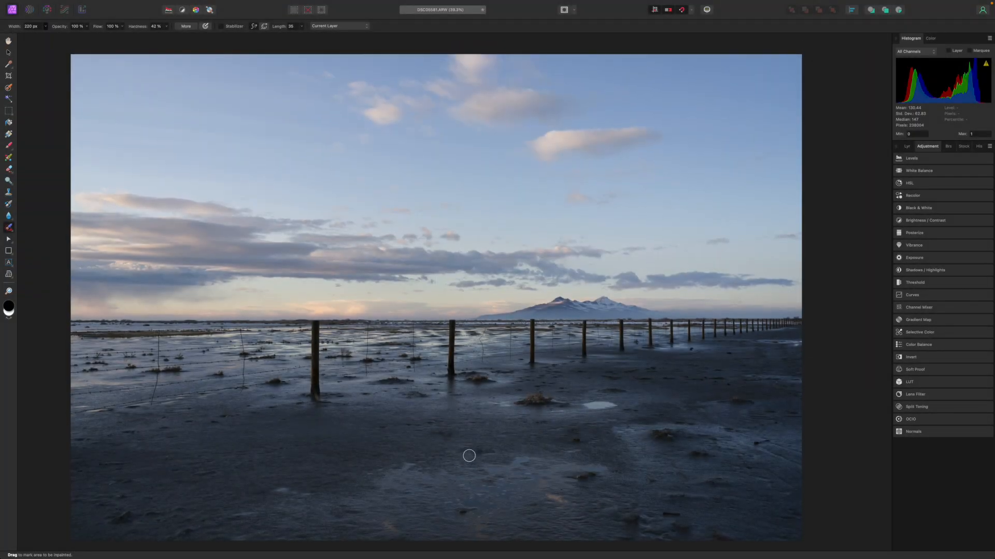
scroll(468, 455, "down", 1)
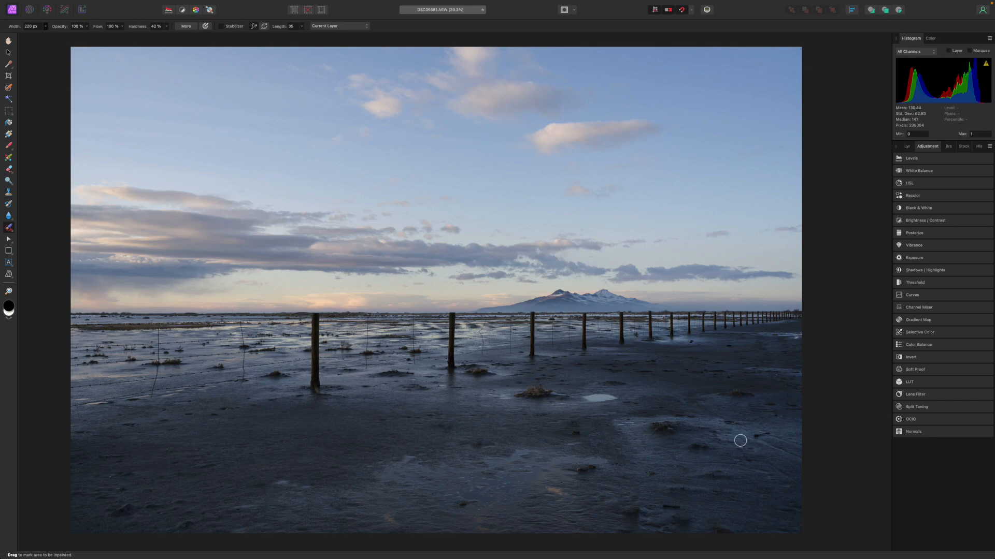
left_click_drag(769, 433, 754, 439)
left_click(119, 491)
left_click(169, 453)
left_click(445, 466)
Step: Select the photo with the Move tool and open it in the Nik Collection plugin Color Efex Pro 4
left_click(9, 52)
left_click(447, 194)
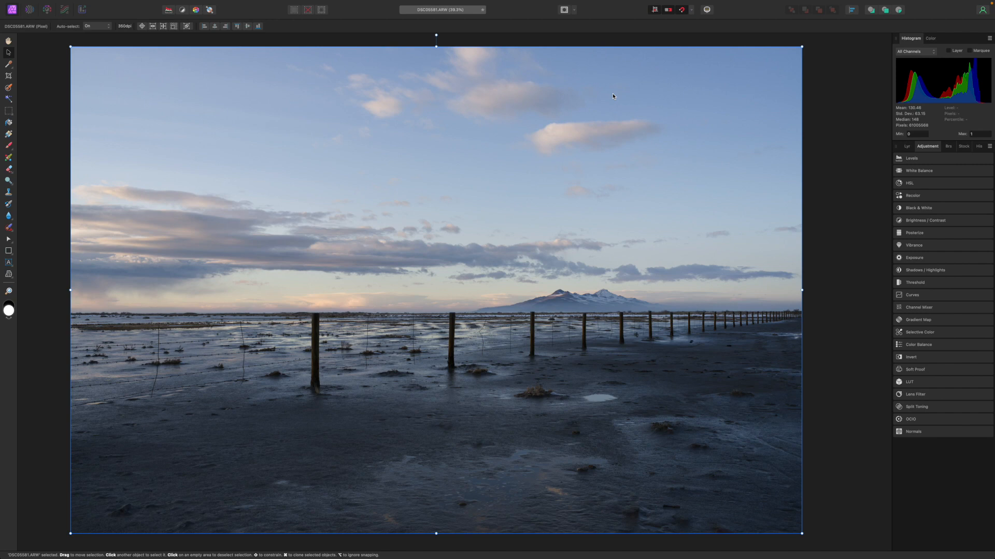
mouse_move(88, 3)
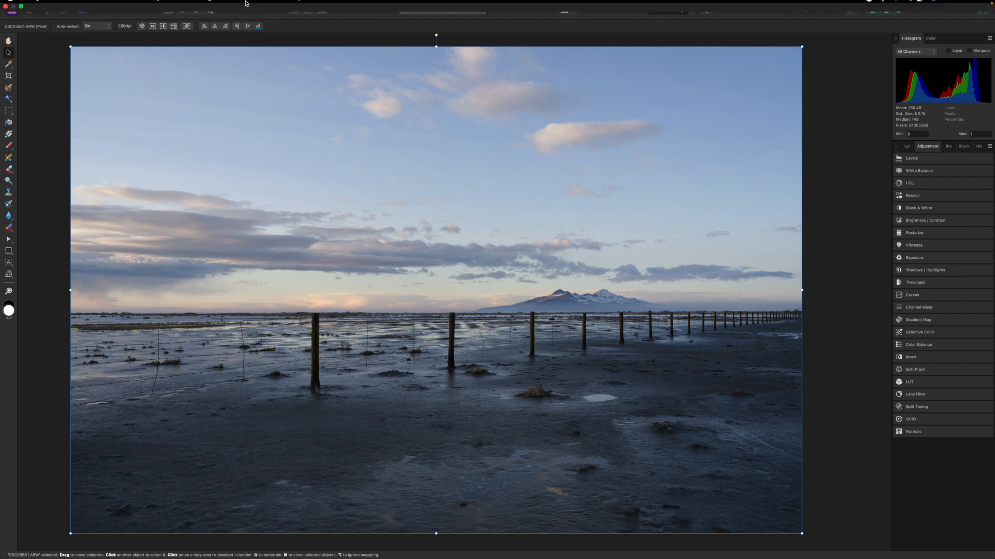
left_click(229, 5)
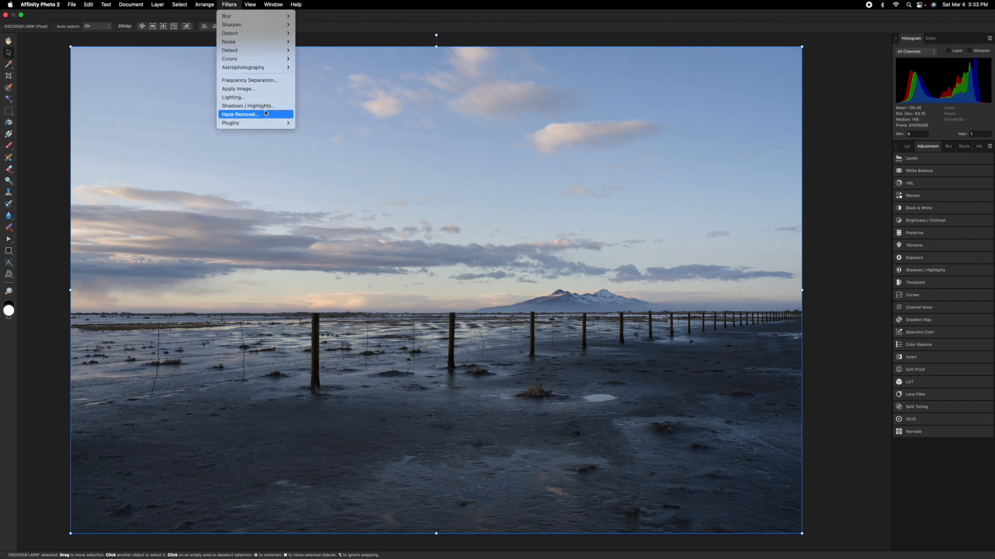
mouse_move(259, 125)
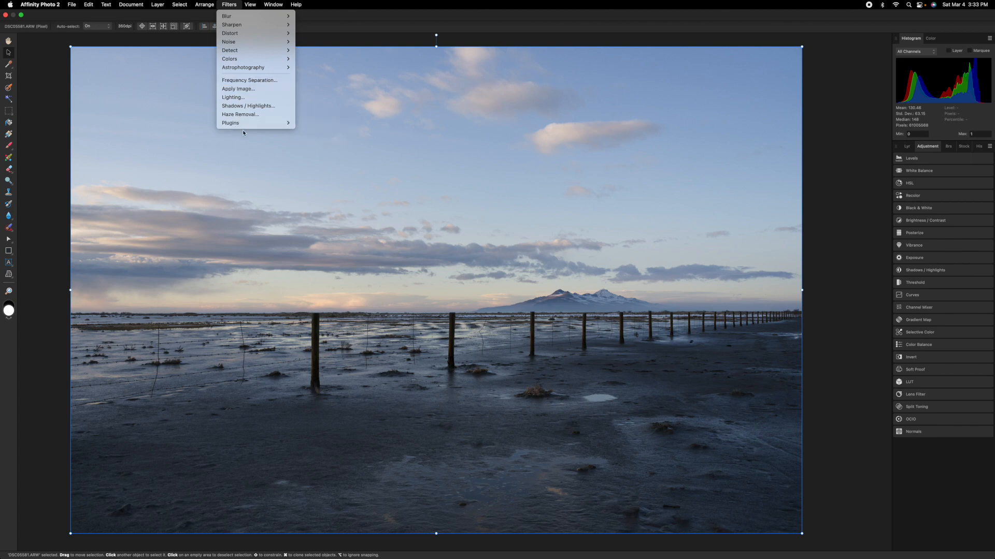
mouse_move(342, 123)
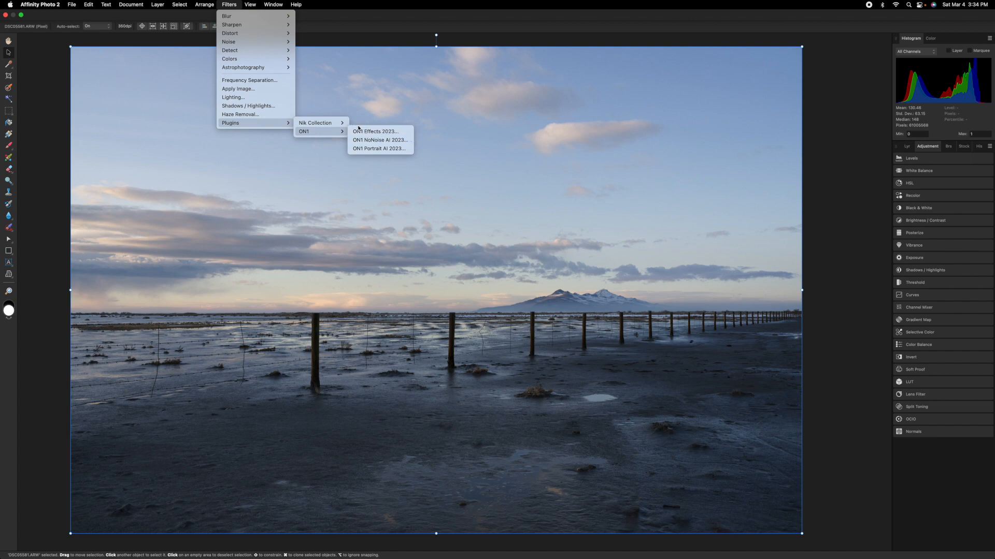
mouse_move(345, 125)
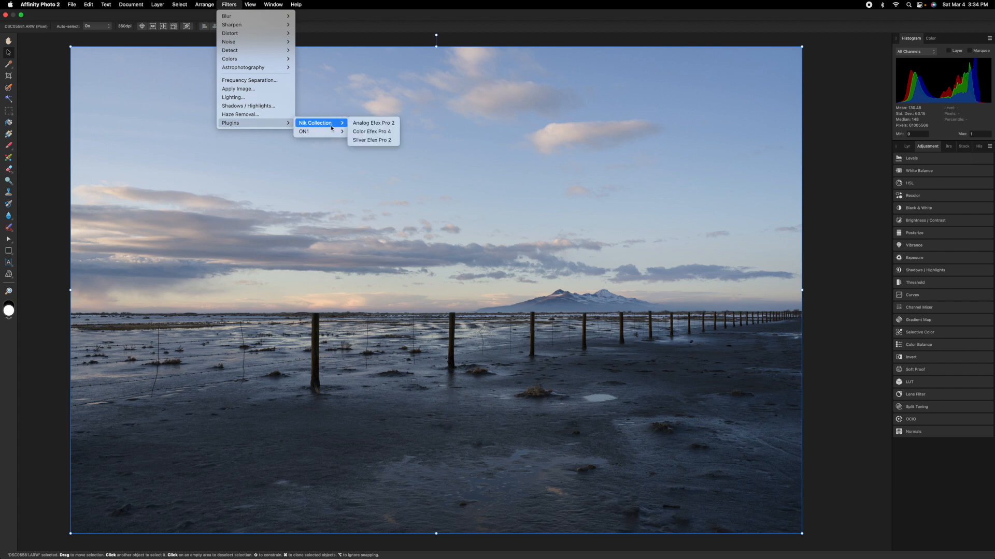
left_click(386, 132)
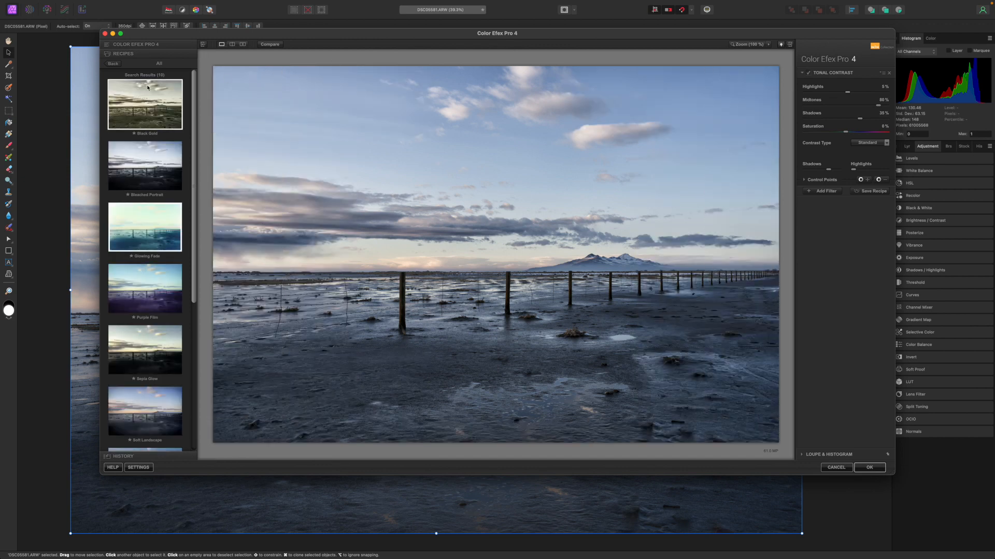
Step: Browse the Color Efex Pro 4 recipes and remove the Tonal Contrast filter from the photo
scroll(186, 137, "down", 5)
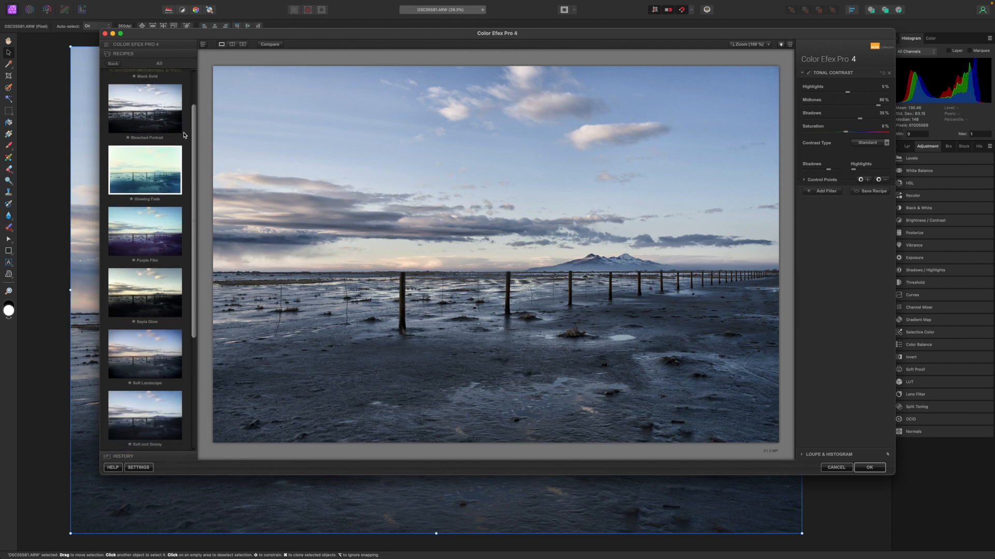
scroll(184, 135, "up", 5)
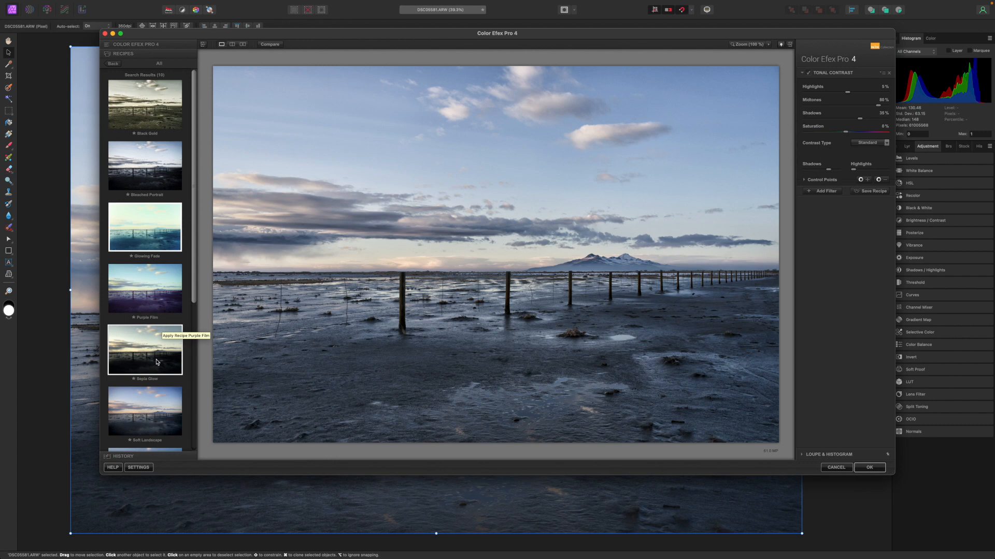
scroll(157, 362, "down", 5)
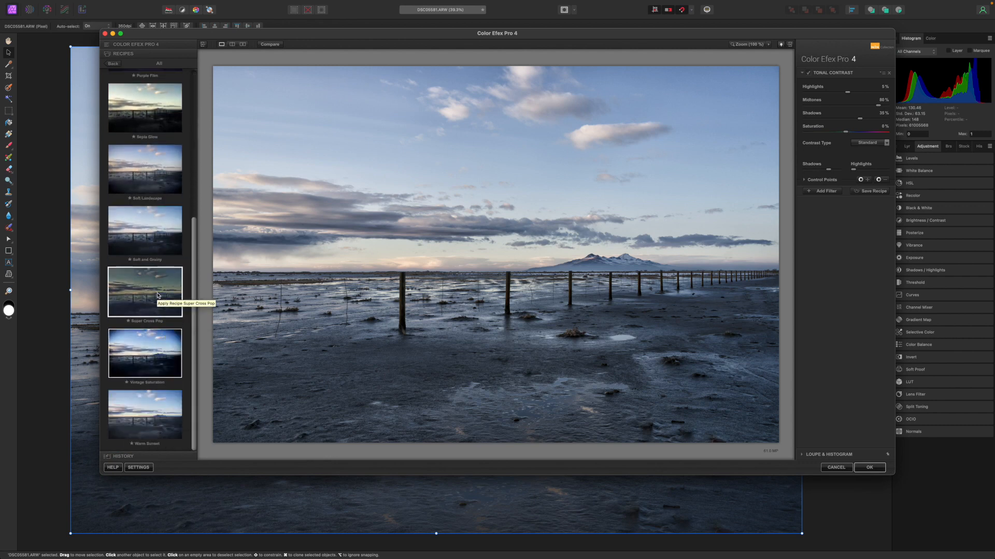
scroll(148, 224, "up", 3)
scroll(151, 201, "up", 4)
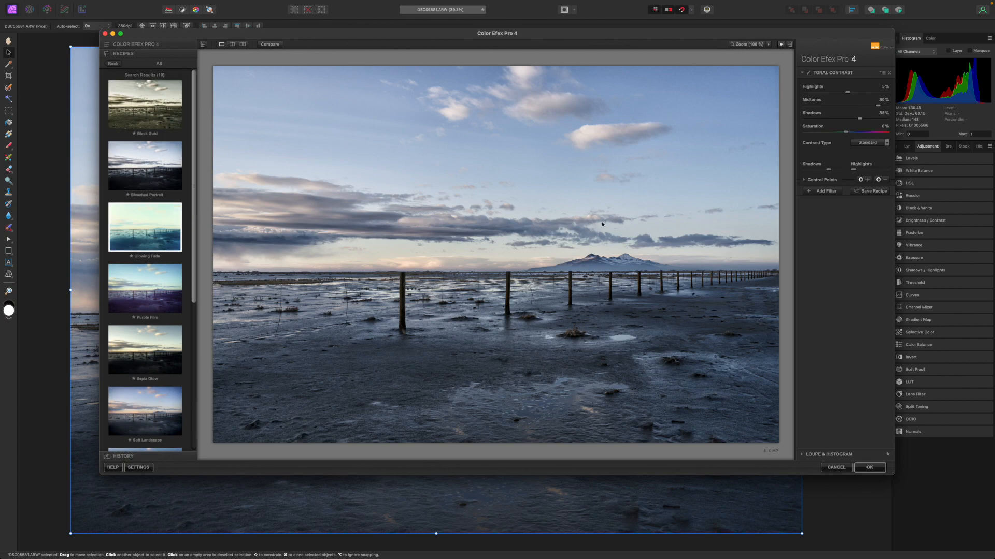
left_click(890, 73)
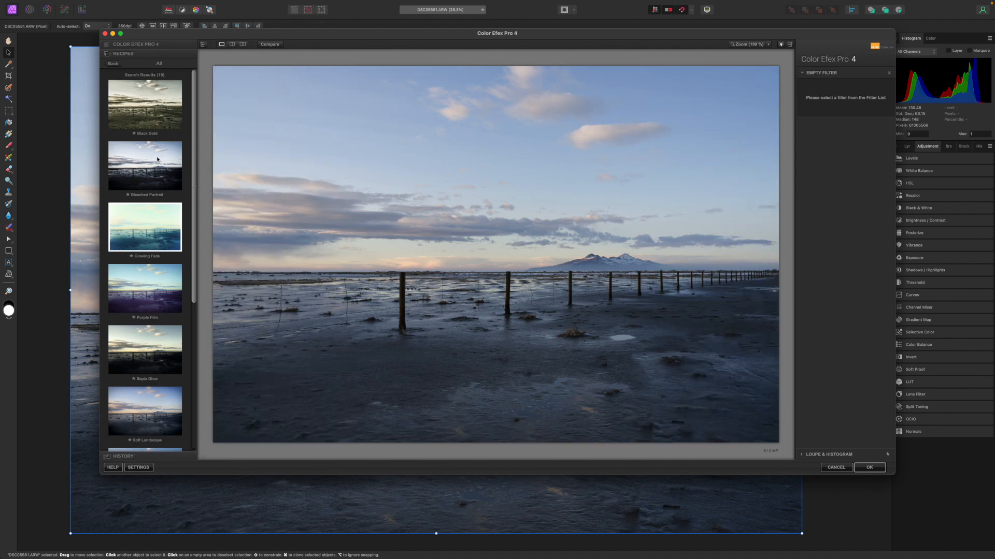
Step: Try the Bleached Portrait recipe with its Vignette: Lens Amount brought close to zero, and compare it with the original
left_click(150, 174)
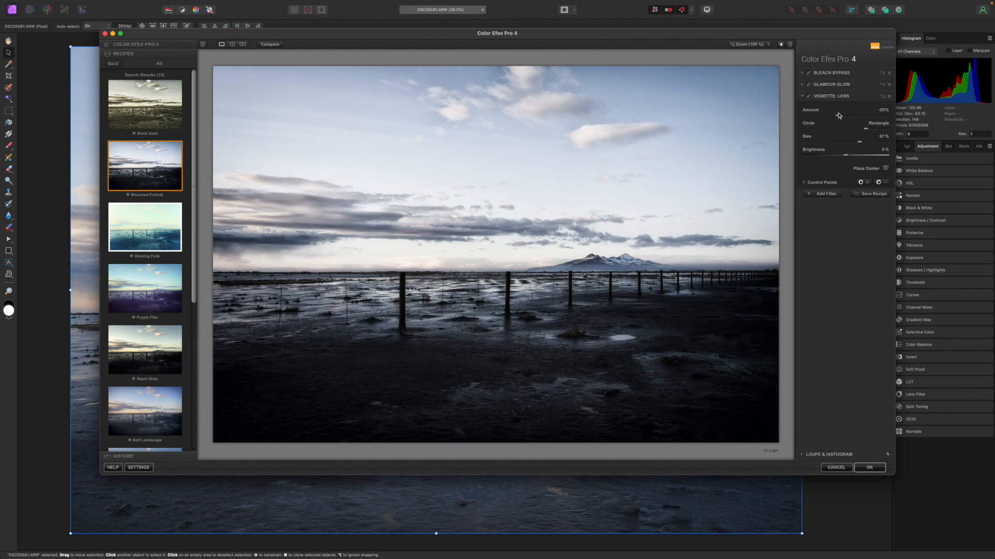
left_click_drag(845, 118, 848, 122)
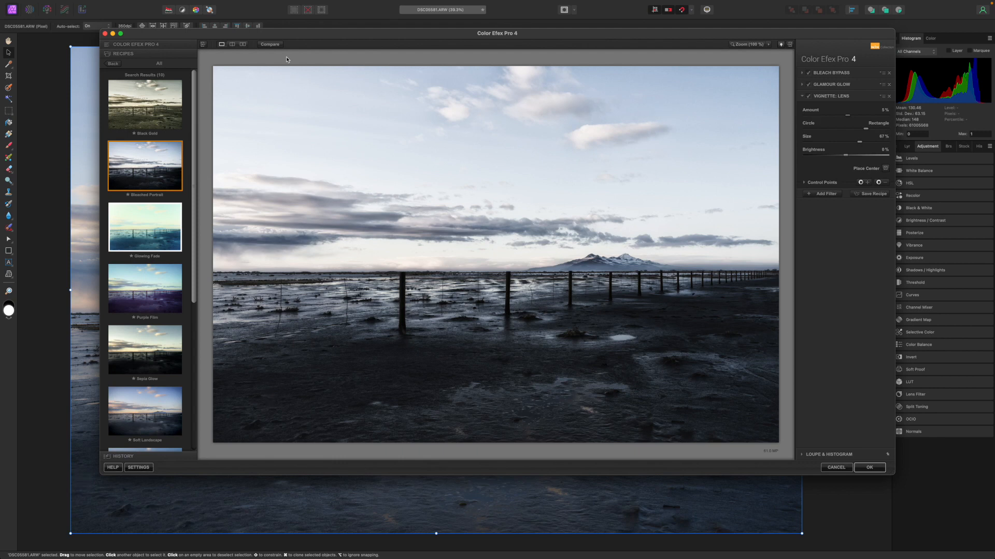
left_click(270, 44)
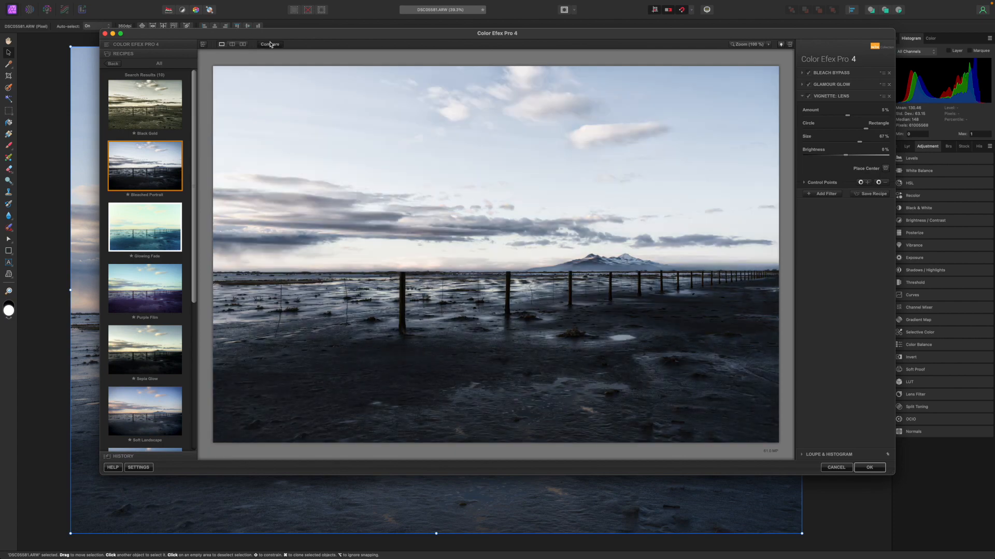
left_click(270, 45)
Step: Try the Soft Landscape recipe on the photo and compare it with the original
left_click(272, 44)
scroll(175, 204, "down", 5)
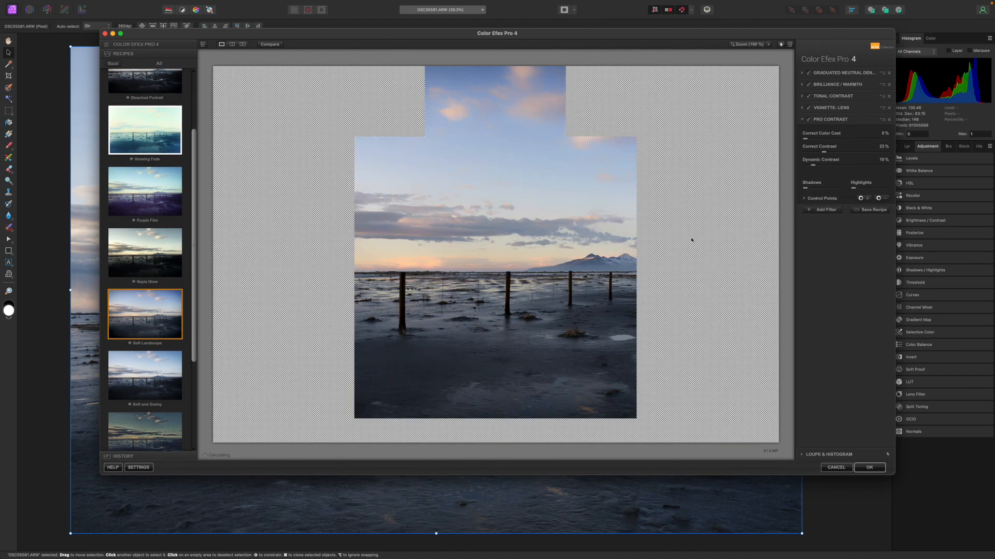
left_click(267, 45)
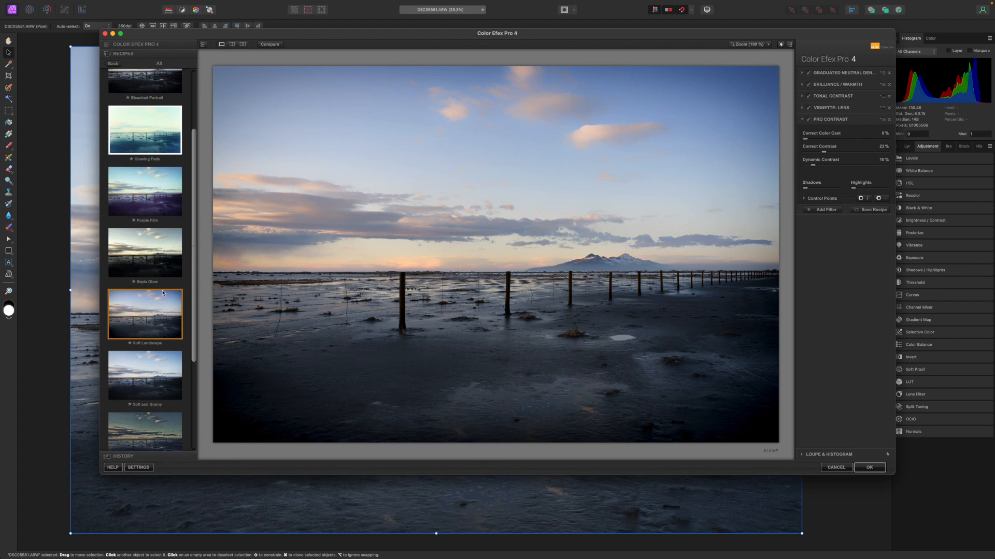
Step: Show the list of individual filters and remove all filters added by the Soft Landscape recipe
left_click(149, 46)
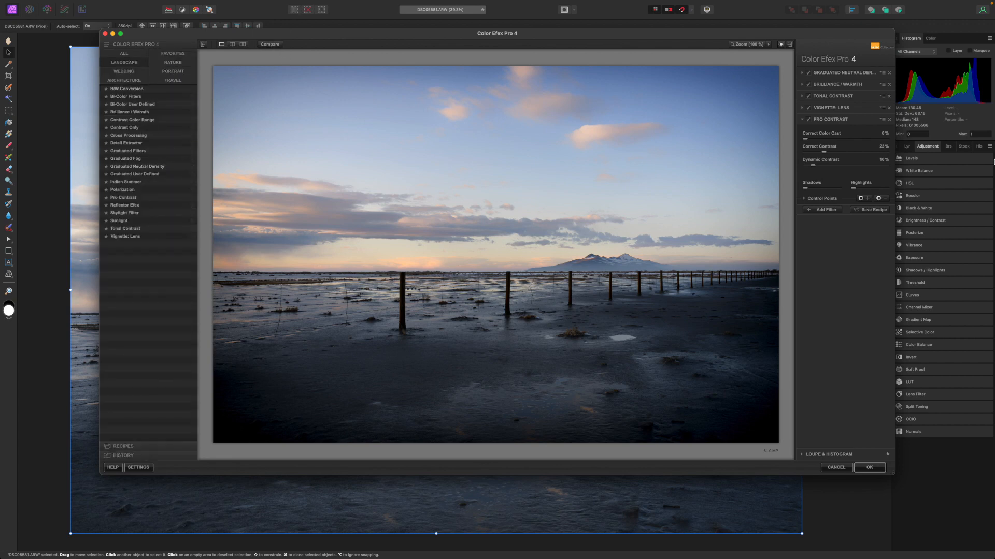
left_click(890, 73)
left_click(890, 73)
left_click(890, 73)
left_click(891, 73)
left_click(890, 73)
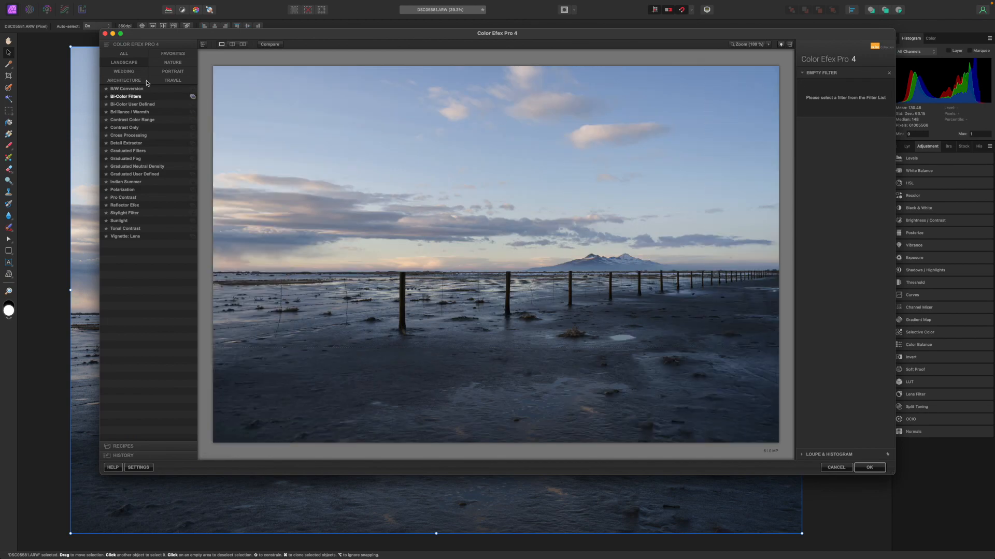
Step: Try the Brilliance / Warmth filter from the Landscape category with a raised setting, and leave Color Efex Pro 4 without applying it
left_click(132, 74)
left_click(131, 63)
left_click(148, 113)
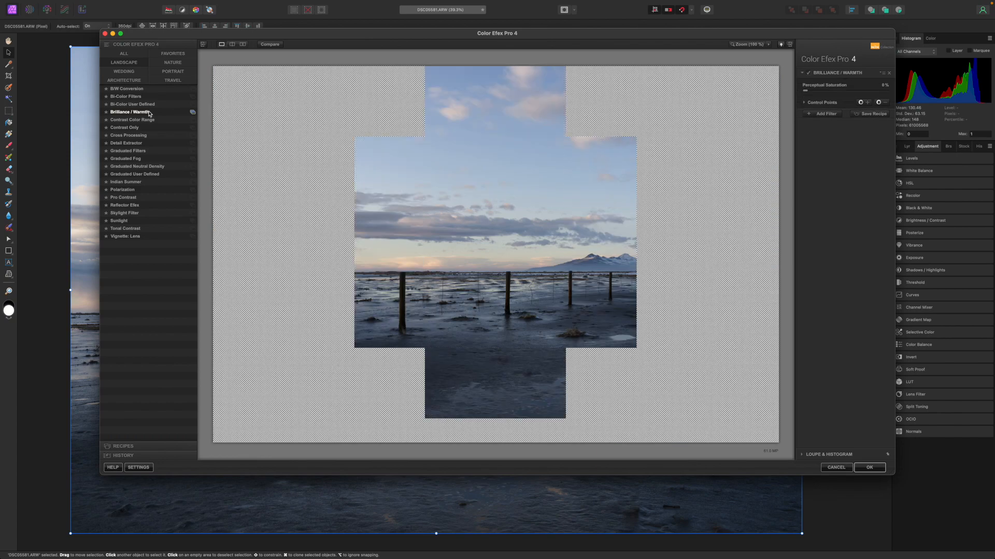
left_click_drag(846, 105, 856, 109)
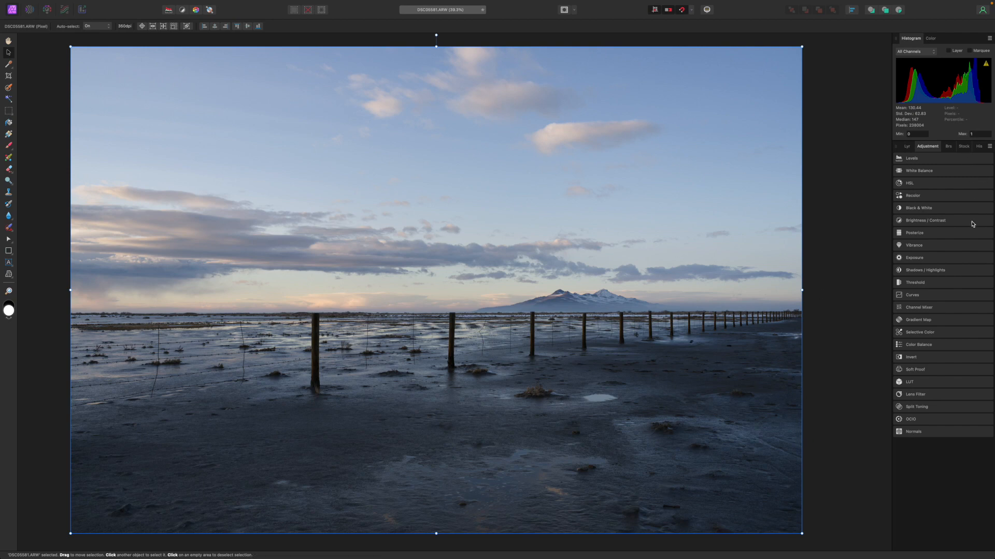
Step: Add a White Balance adjustment with the default preset to the photo
left_click(931, 159)
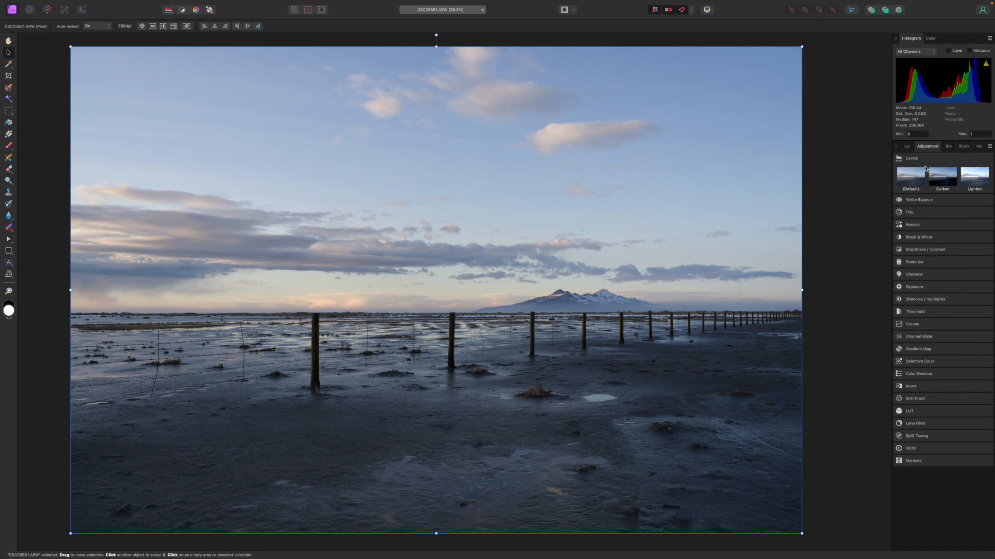
left_click(907, 201)
left_click(915, 220)
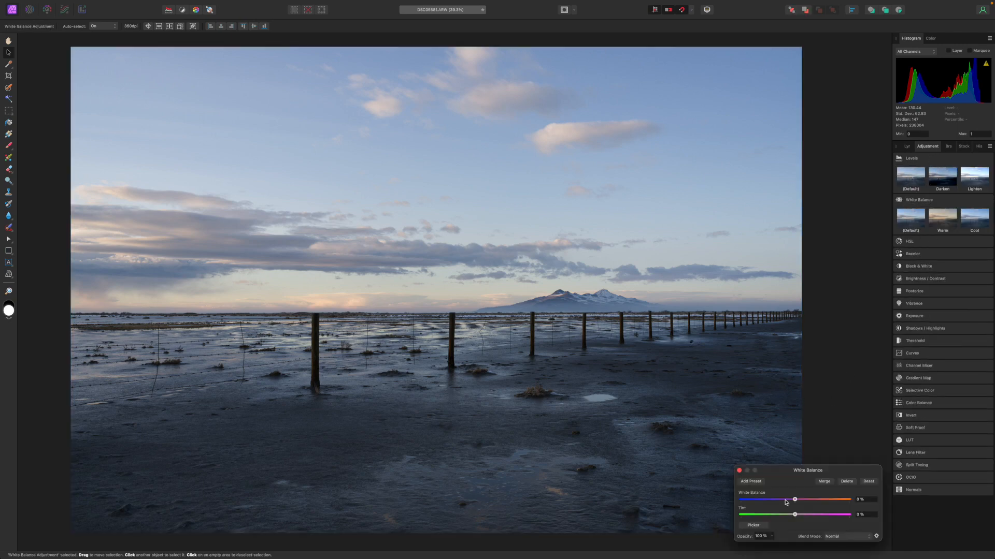
Step: Warm the photo slightly by raising the new adjustment's White Balance to about 3%
left_click_drag(786, 471, 877, 278)
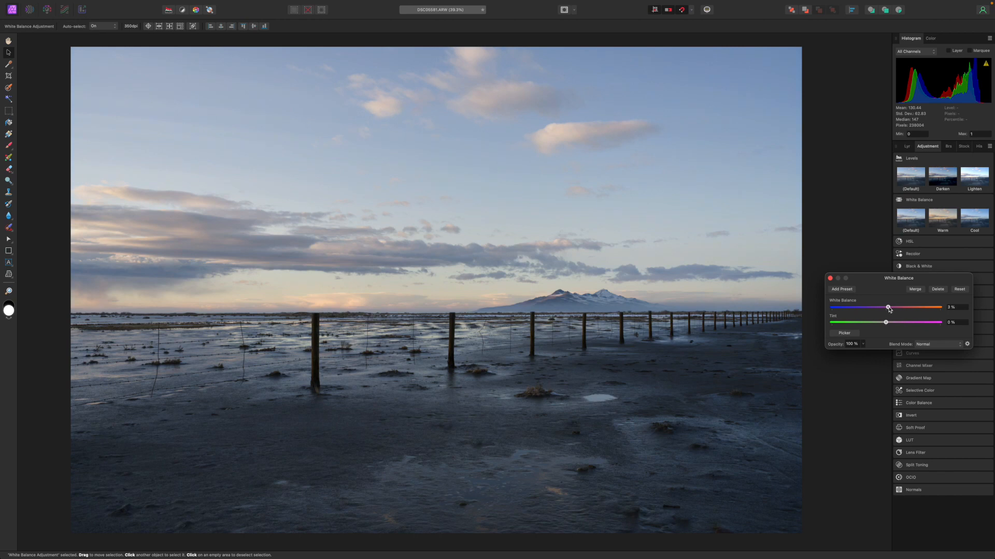
left_click_drag(889, 307, 889, 308)
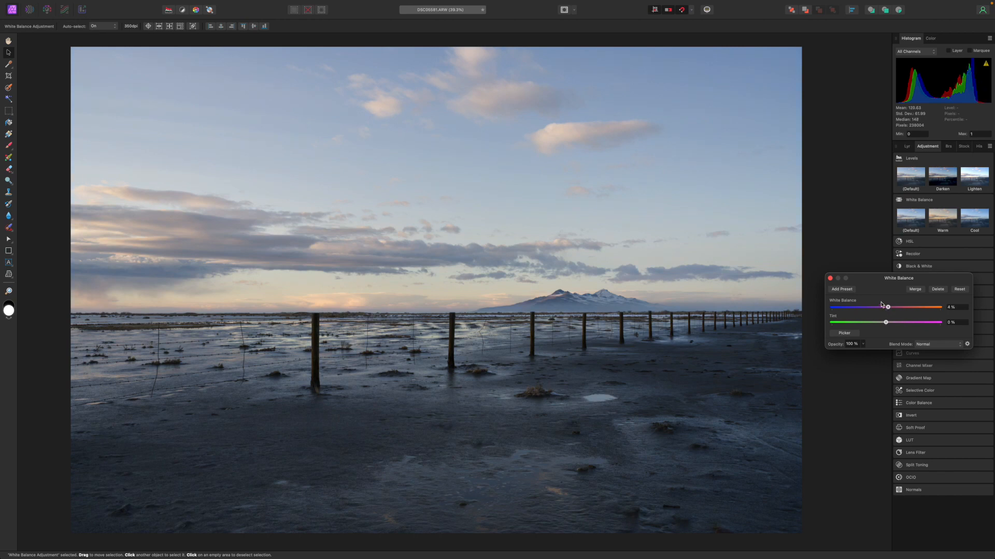
left_click(830, 279)
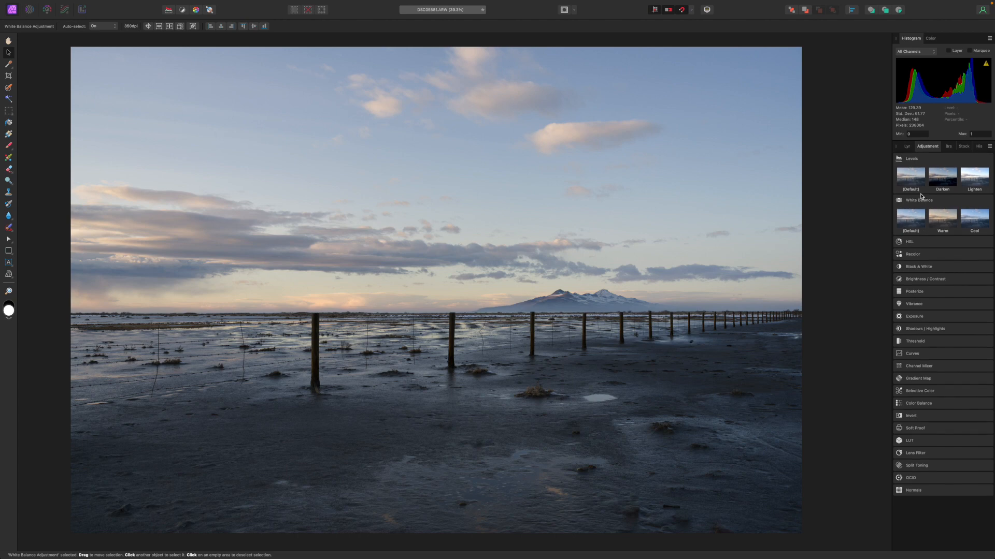
Step: Add a default Brightness / Contrast adjustment and raise both brightness and contrast slightly
left_click(901, 281)
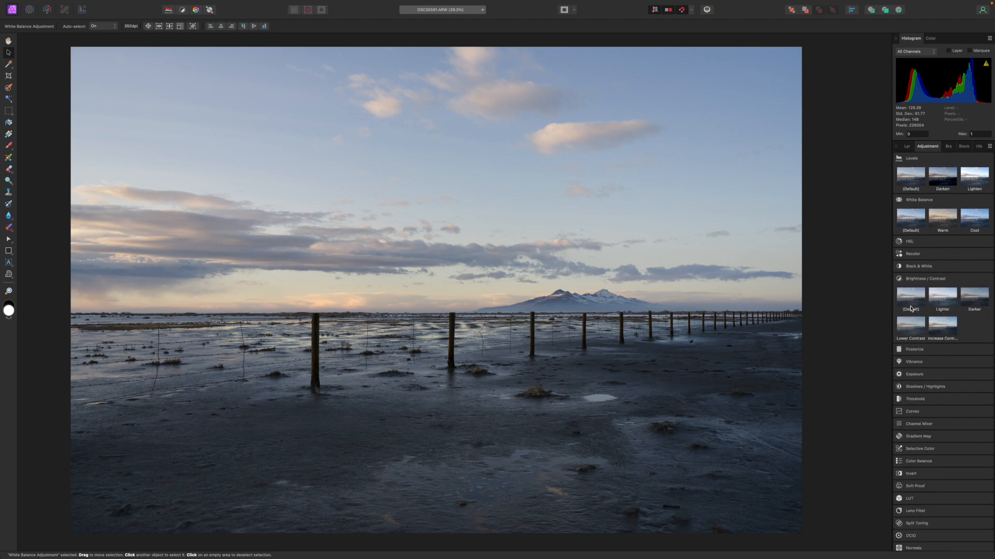
left_click(911, 301)
left_click_drag(909, 277, 900, 229)
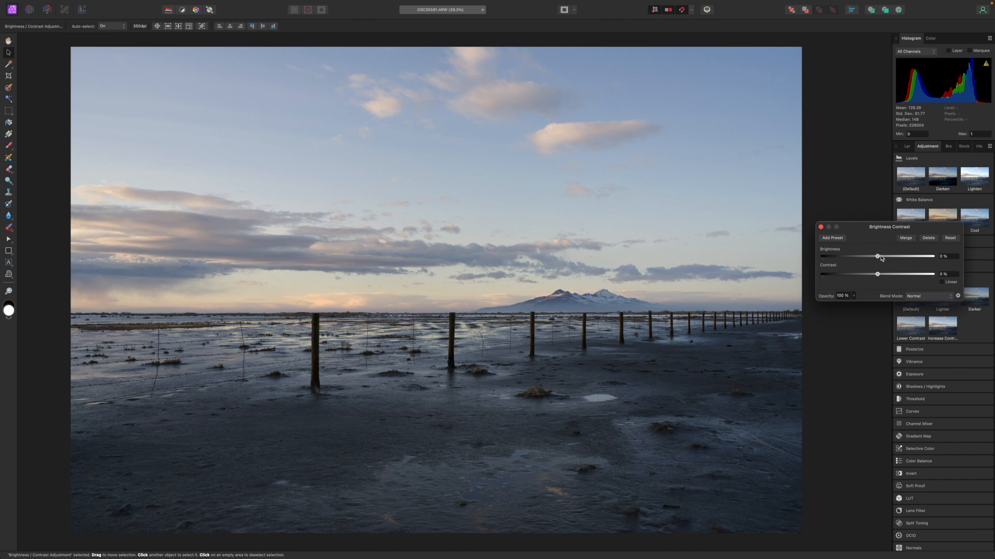
left_click_drag(879, 259, 881, 259)
left_click_drag(879, 278, 882, 277)
left_click(821, 227)
Step: Add a default HSL adjustment and raise the overall saturation of all colours moderately
scroll(930, 240, "down", 1)
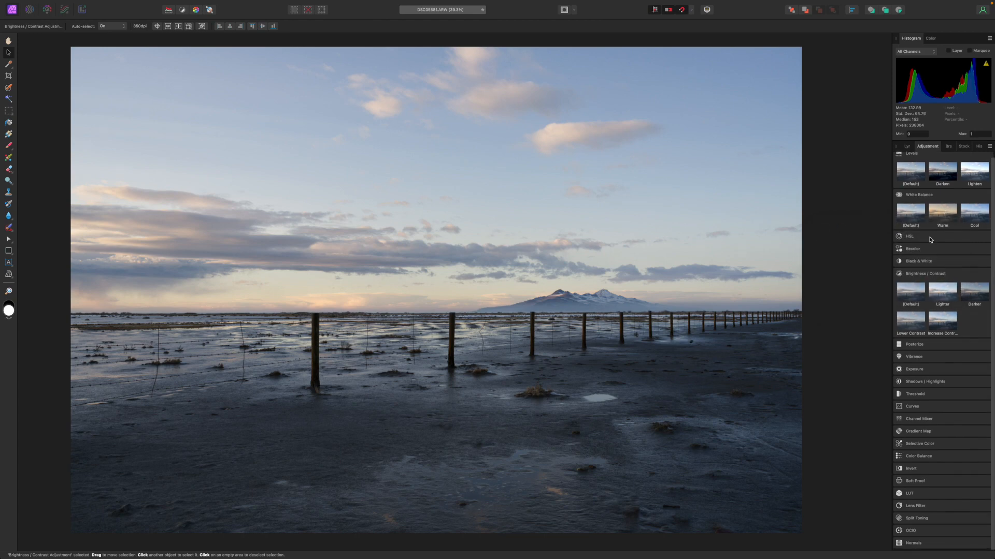
left_click(931, 240)
left_click(918, 257)
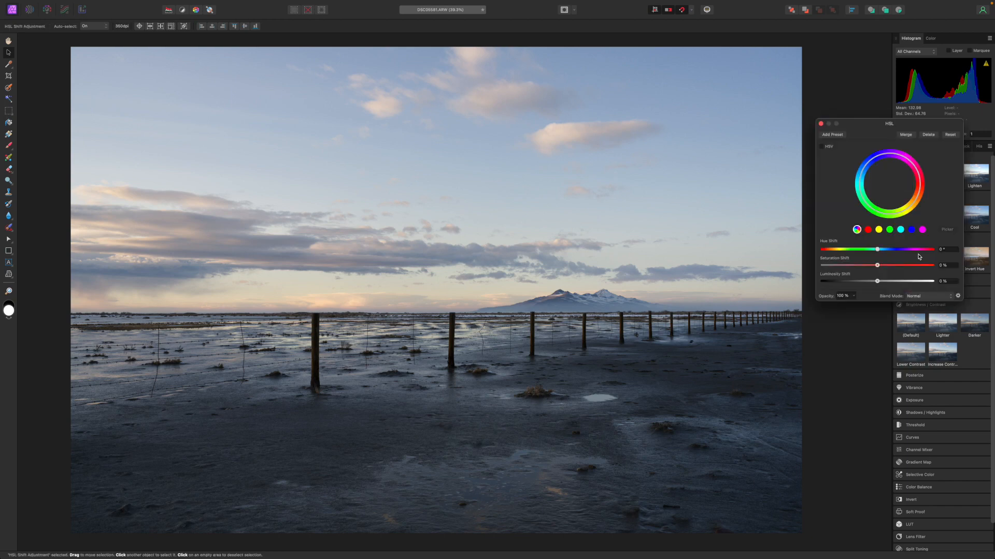
left_click_drag(868, 126, 875, 246)
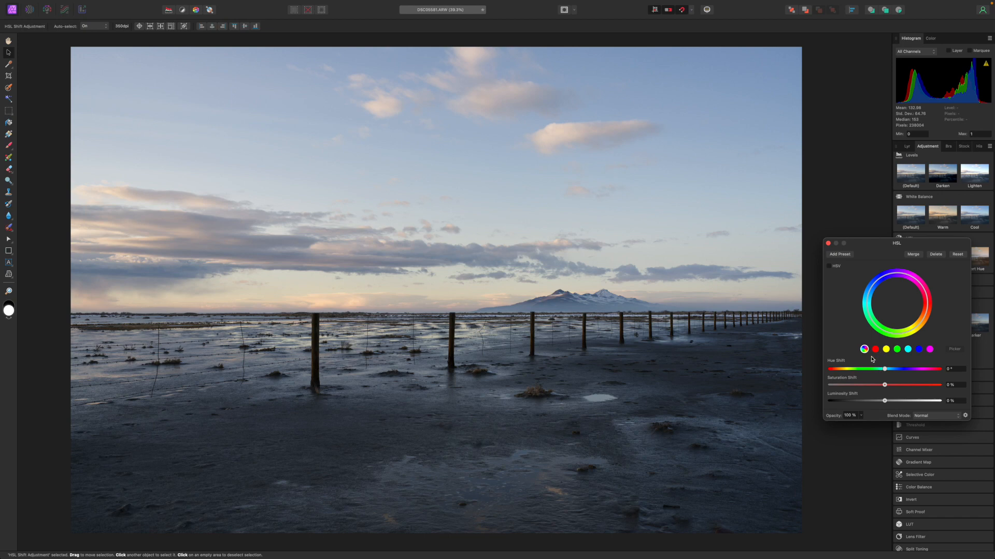
left_click_drag(884, 385, 899, 387)
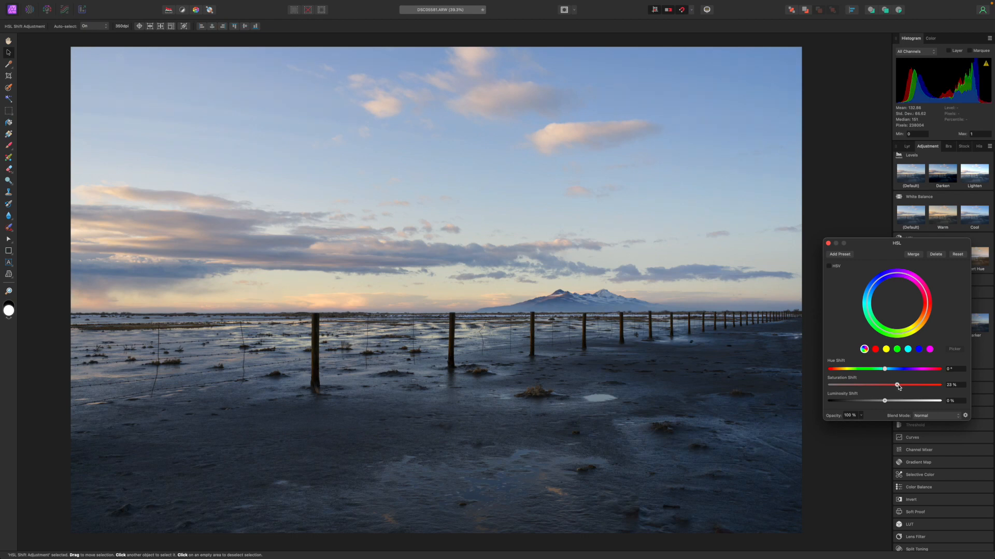
Step: Lower the luminosity of only the blue range in the HSL adjustment
left_click(919, 351)
mouse_move(884, 402)
left_mouse_down()
mouse_move(867, 403)
mouse_move(876, 403)
left_mouse_up()
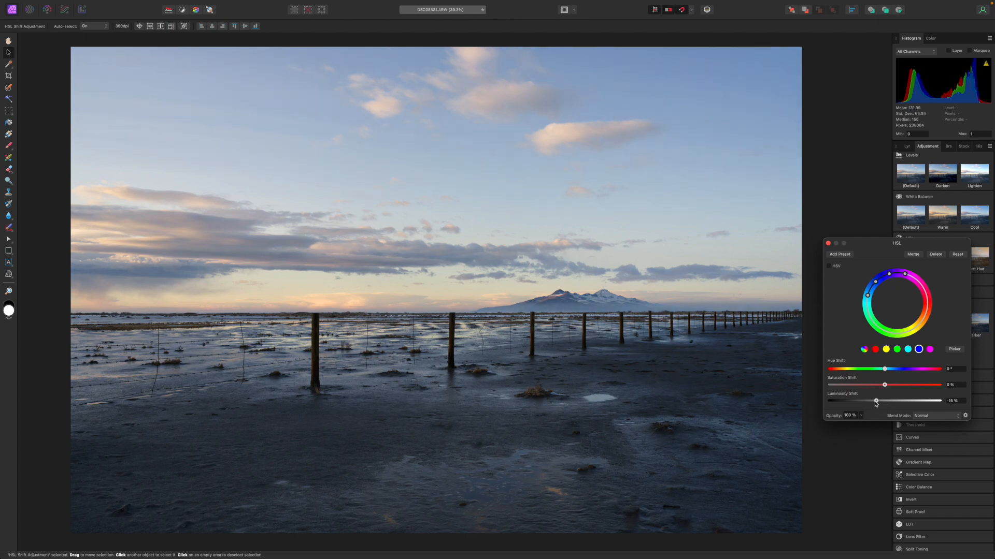
left_click(828, 243)
Step: Add a Levels adjustment with the white level at about 97% and the black level raised slightly
left_click(924, 176)
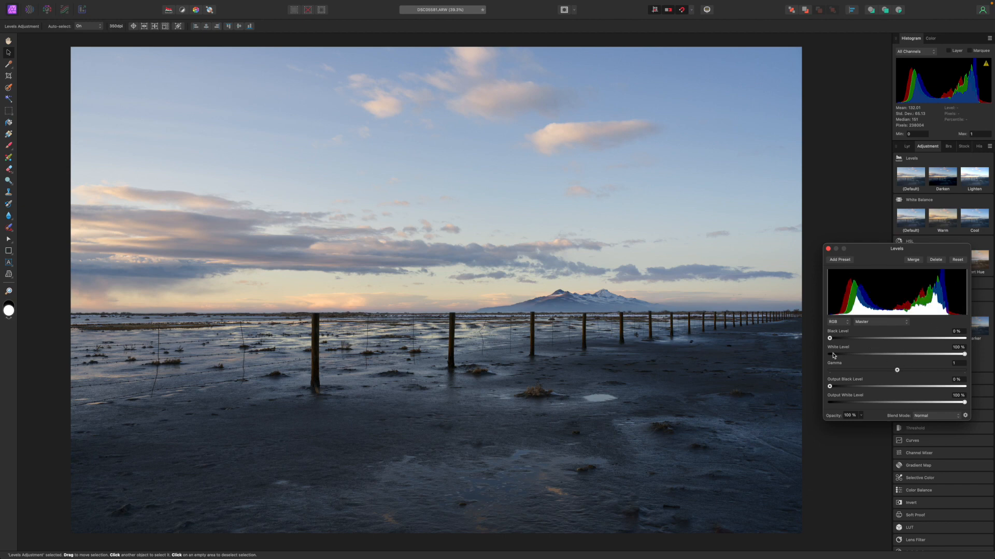
left_click_drag(966, 356, 962, 357)
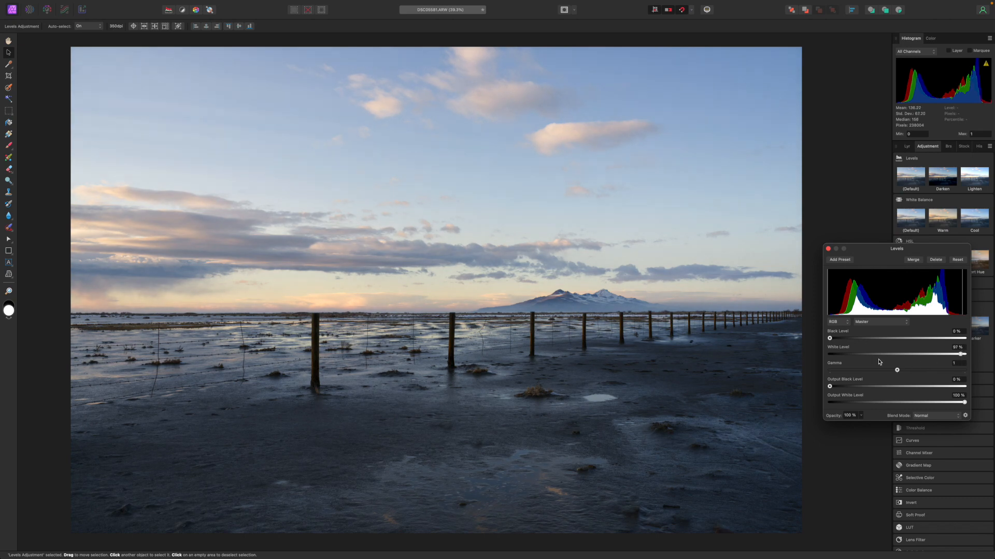
left_click_drag(828, 339, 832, 342)
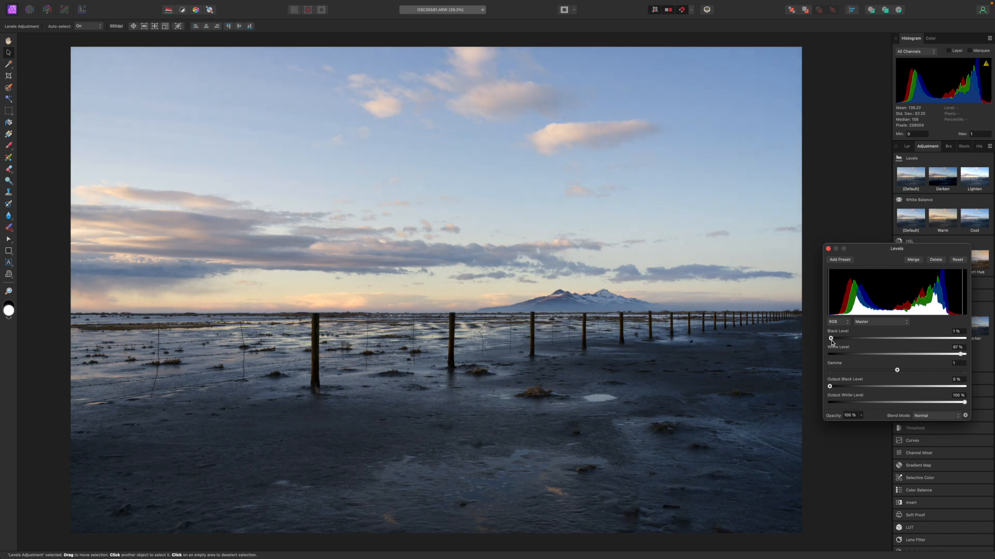
left_click(827, 249)
left_click(821, 175)
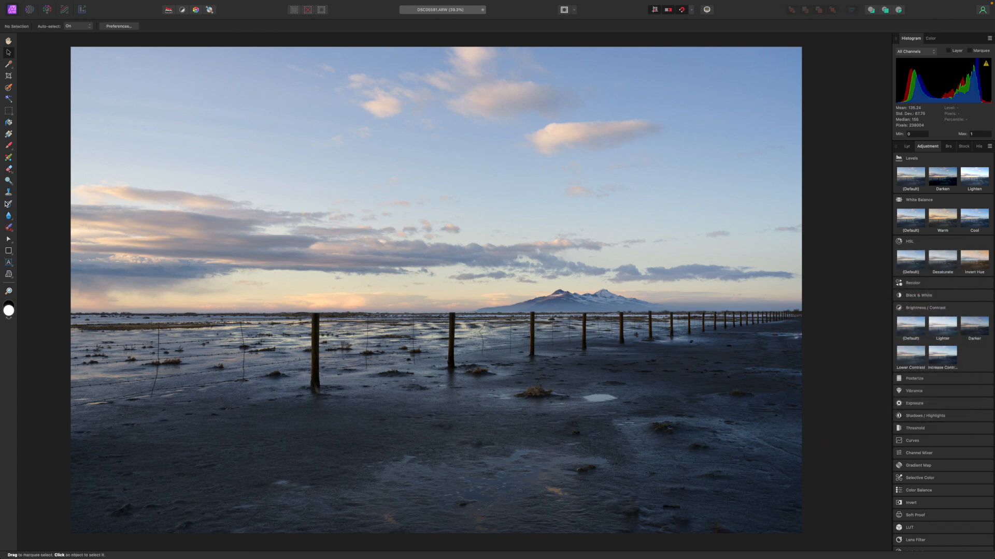
Step: Darken the cloud bank above the horizon on the RAW photo layer with the Burn Brush at 2000 px width
left_click(8, 180)
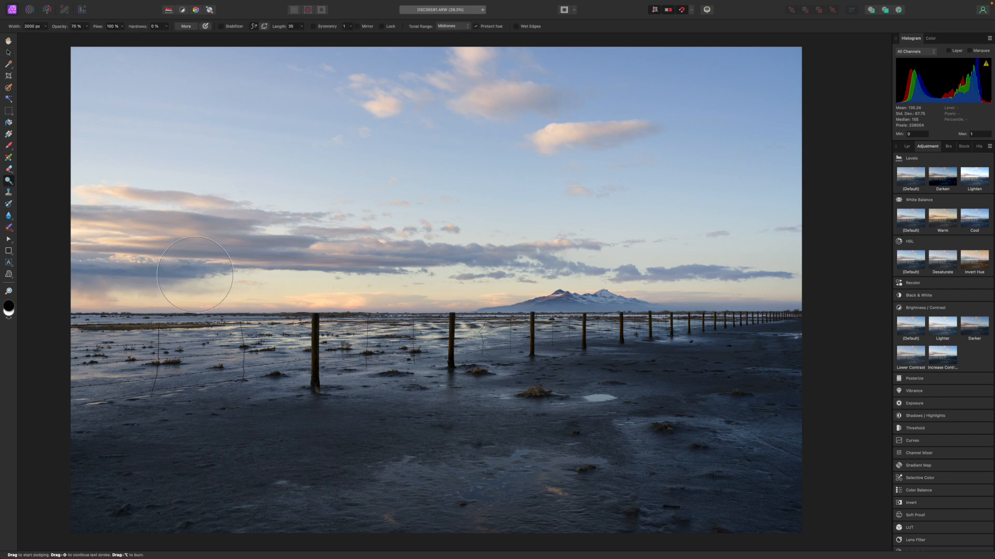
left_click(9, 181)
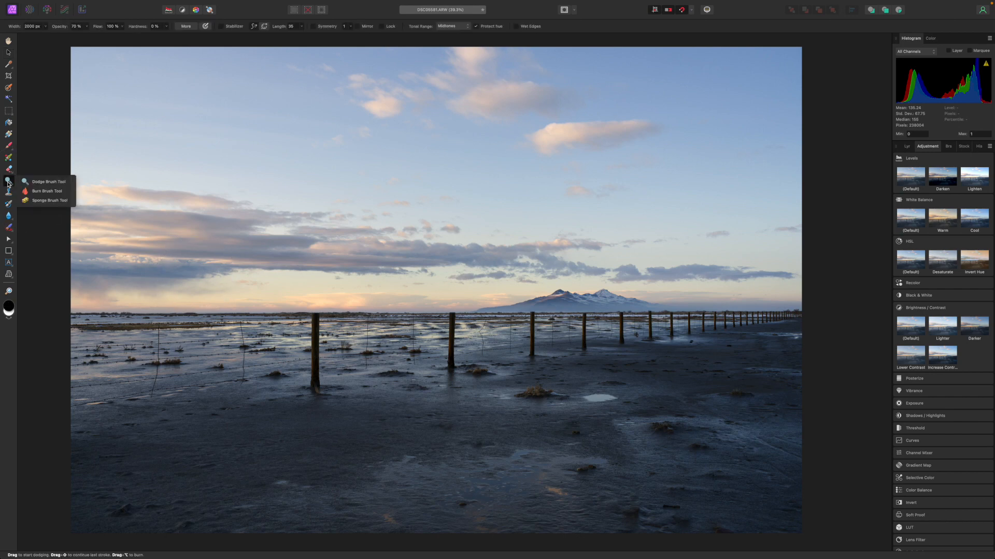
left_click(48, 182)
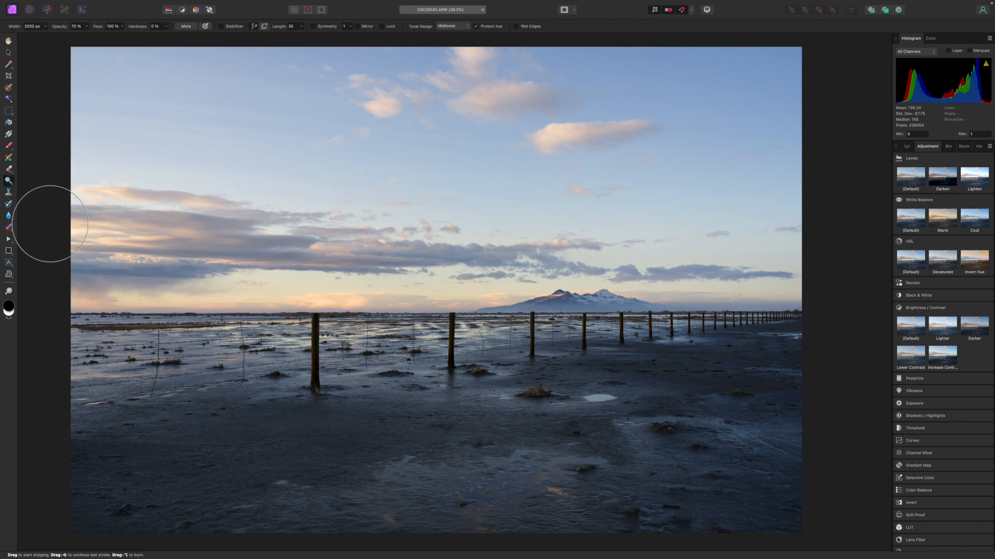
left_click(907, 146)
left_click(926, 234)
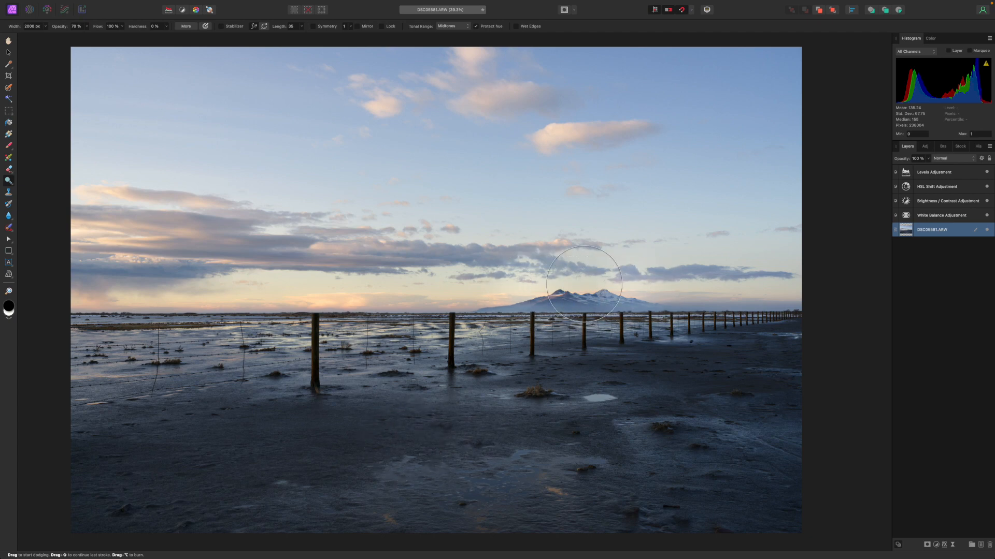
left_click(5, 184)
left_click(39, 191)
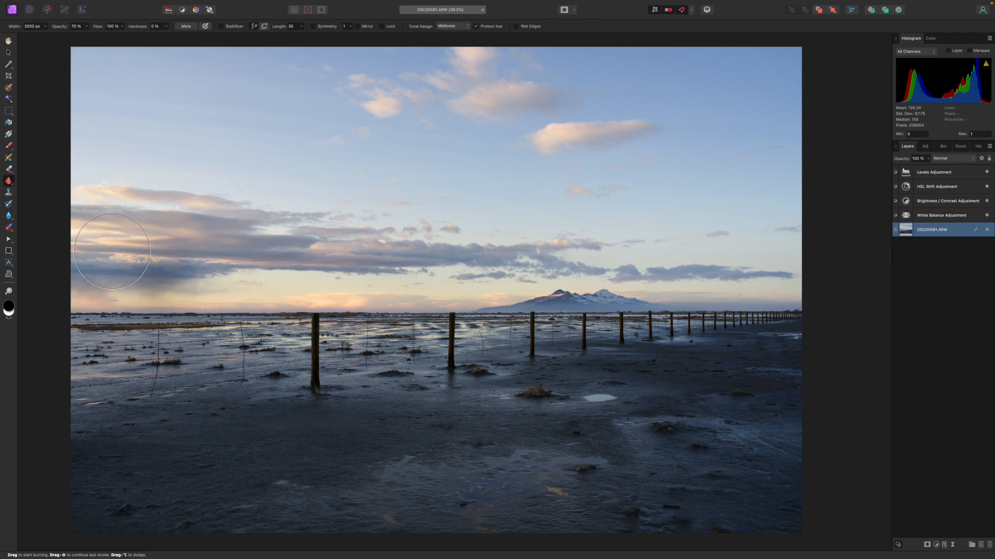
mouse_move(140, 241)
left_mouse_down()
mouse_move(294, 244)
mouse_move(368, 230)
mouse_move(388, 241)
left_mouse_up()
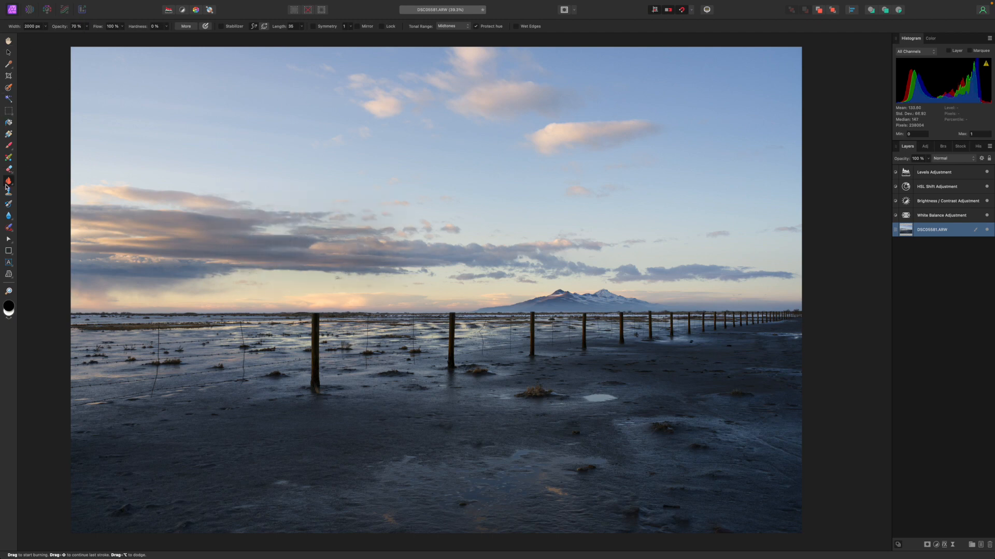
Step: Brighten the snowy mountain on the horizon using the Dodge Brush with a much smaller width
left_click_drag(6, 186, 37, 192)
left_click(46, 26)
left_click(46, 35)
left_click_drag(46, 35, 60, 37)
mouse_move(558, 296)
left_mouse_down()
mouse_move(603, 297)
mouse_move(509, 307)
left_mouse_up()
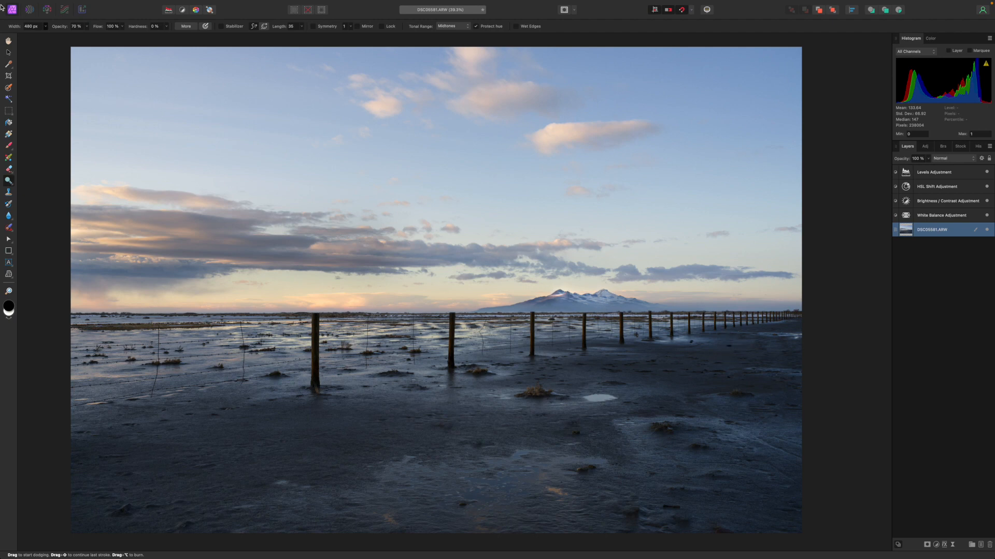
left_click(9, 52)
scroll(787, 384, "down", 2)
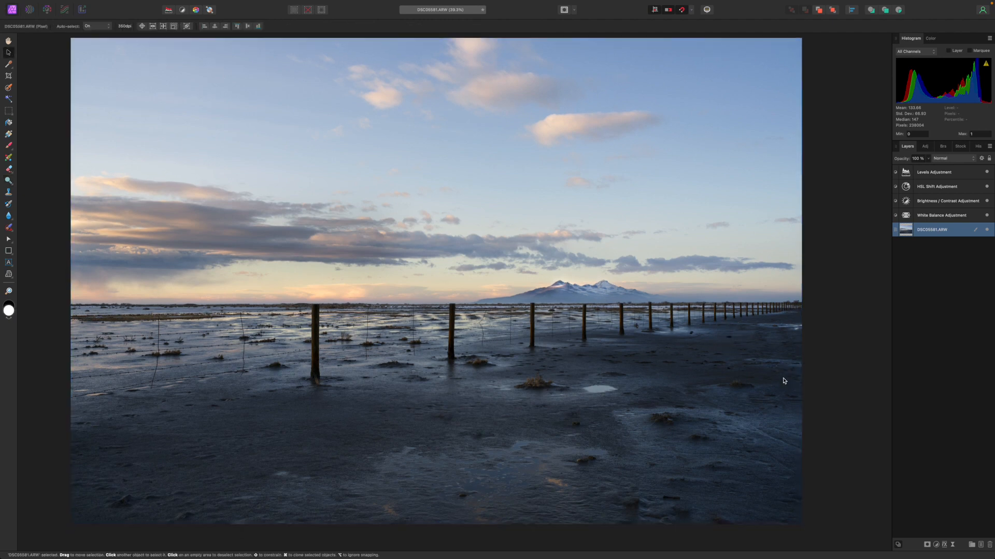
scroll(784, 380, "up", 2)
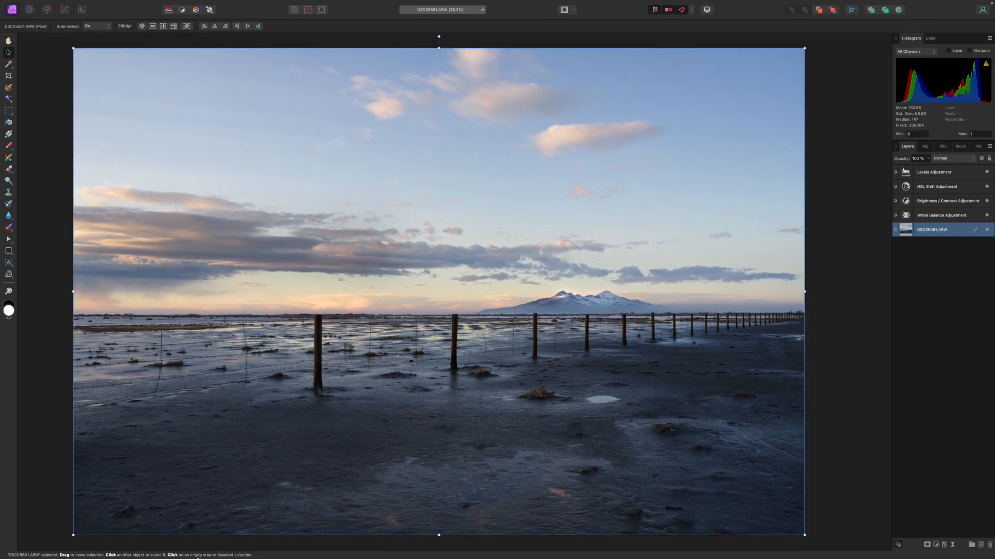
mouse_move(197, 558)
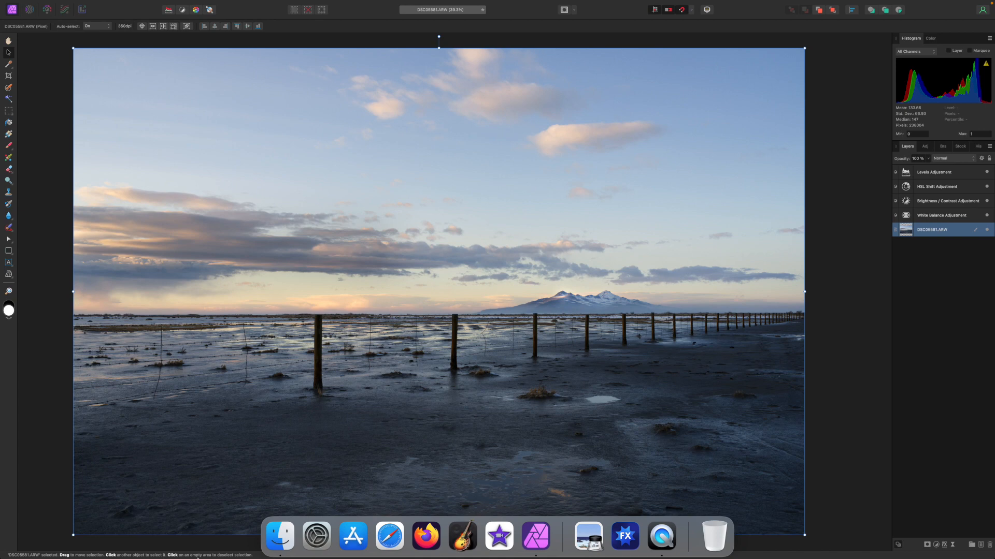
scroll(427, 270, "down", 2)
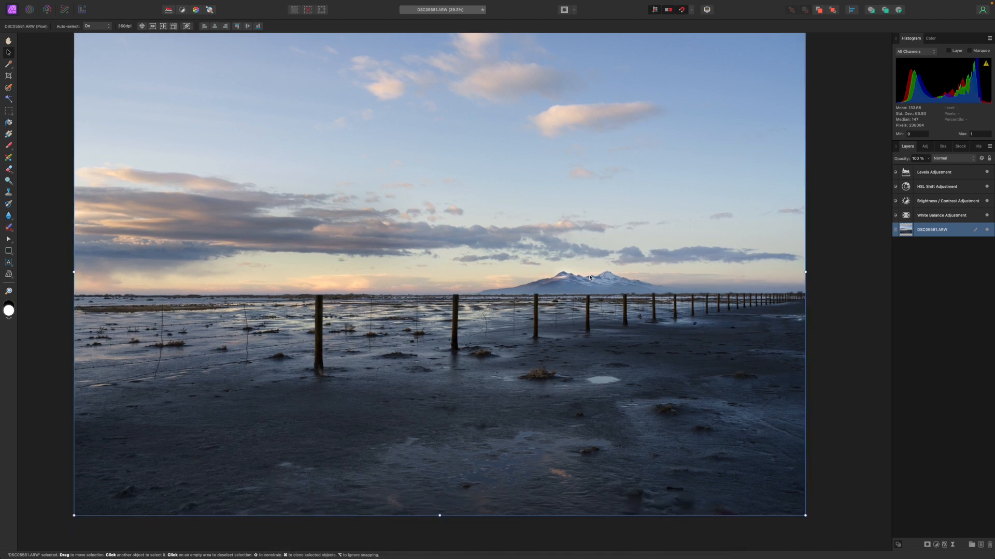
scroll(588, 278, "up", 1)
scroll(588, 278, "right", 1)
left_click(588, 278)
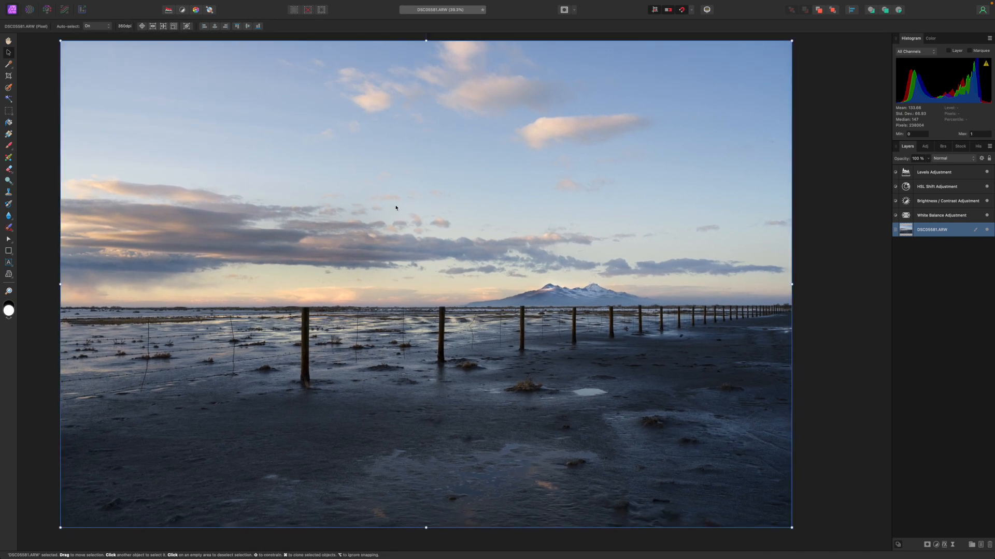
Step: Add artistic text with the photographer's full name in the sky at the photo's upper left corner
left_click(8, 263)
left_click_drag(88, 52, 191, 95)
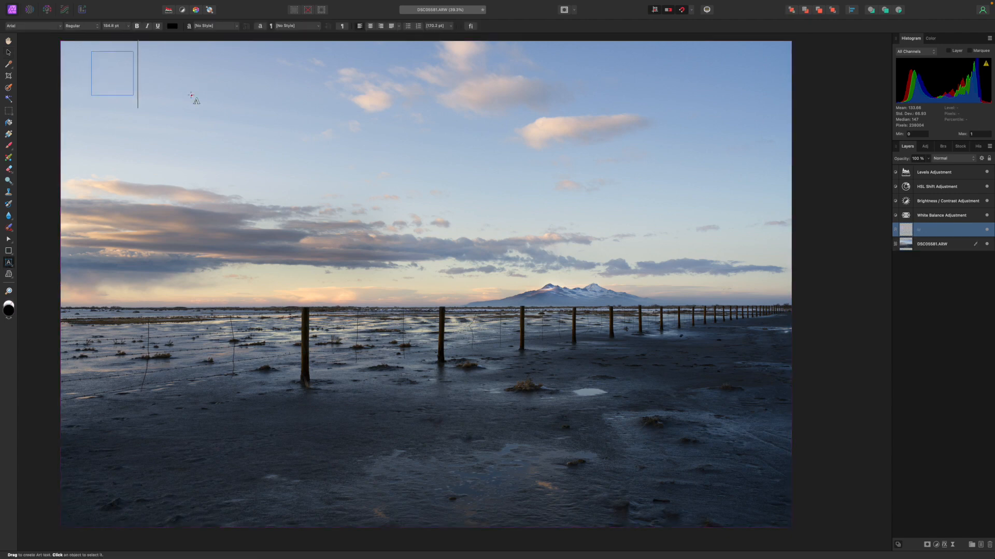
type("Maruc")
key("BackSpace")
key("BackSpace")
key("BackSpace")
key("BackSpace")
type("arcus")
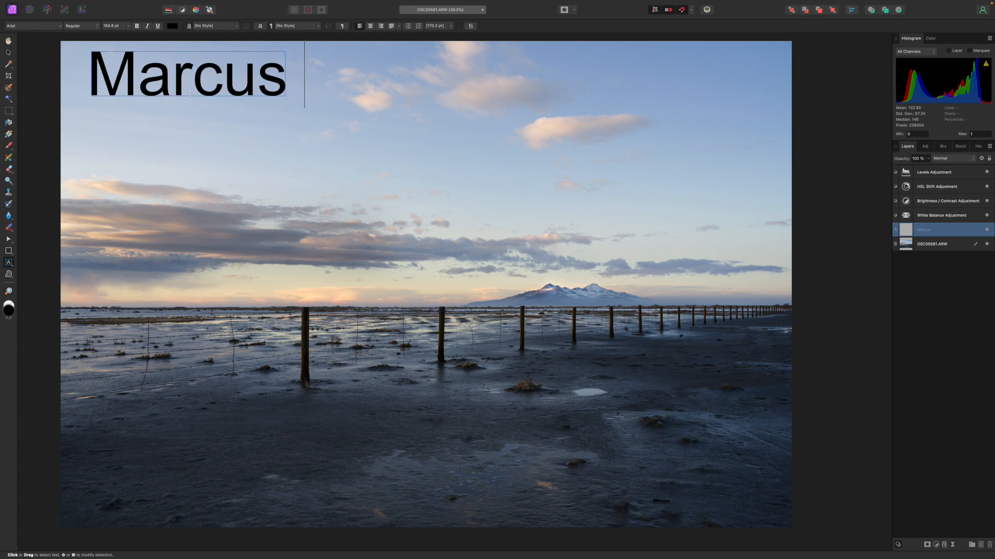
type(" Swainston")
Step: Change the font of the whole name text to "a Theme for murder"
double_click(183, 92)
left_click(184, 92)
left_click(158, 58)
double_click(158, 58)
left_click(158, 58)
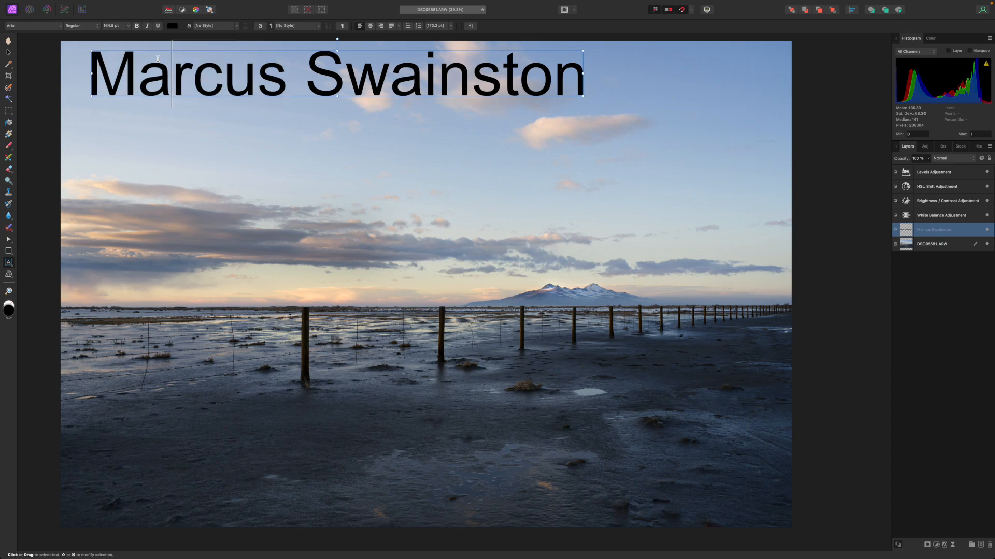
triple_click(158, 58)
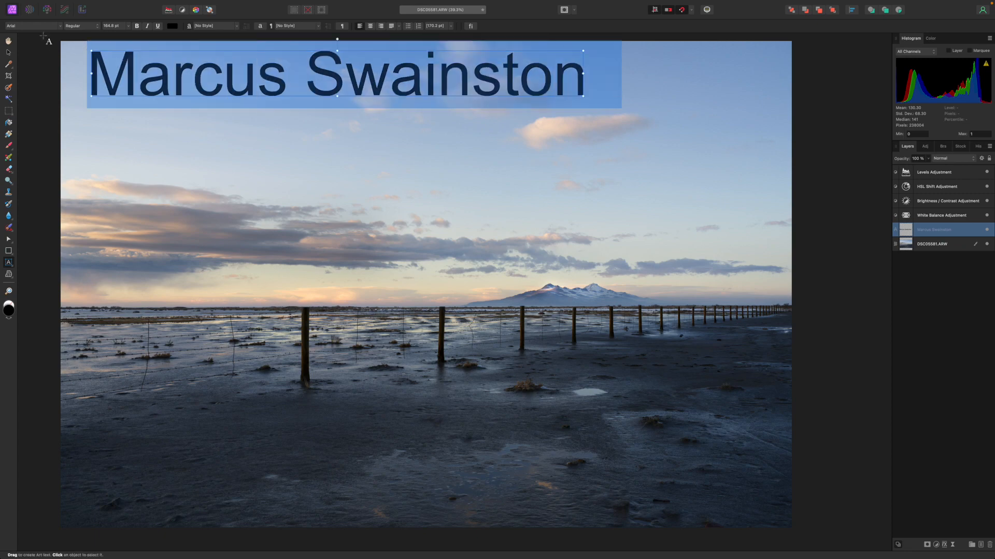
left_click(61, 26)
left_click(59, 35)
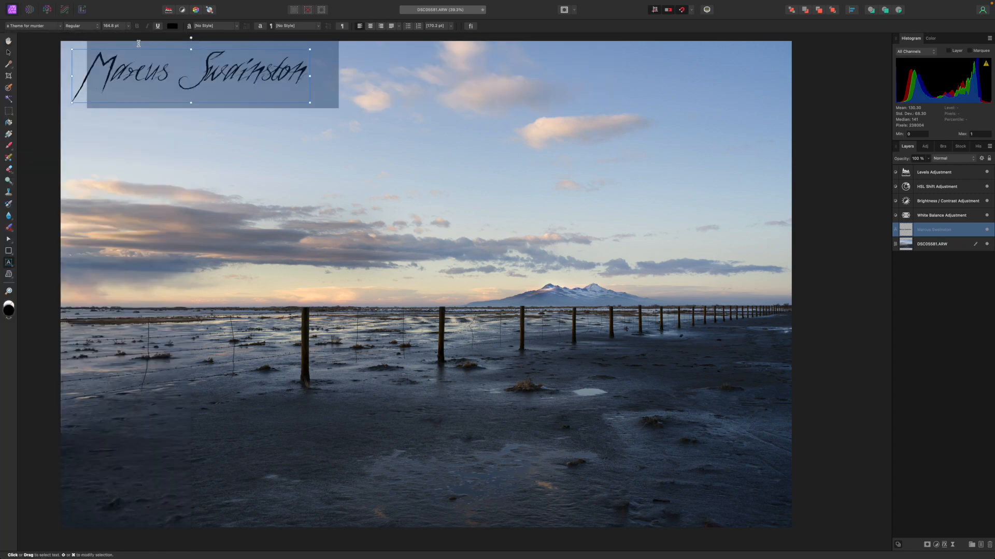
Step: Scale the name text down to about 68 pt so it forms a small signature
left_click(8, 53)
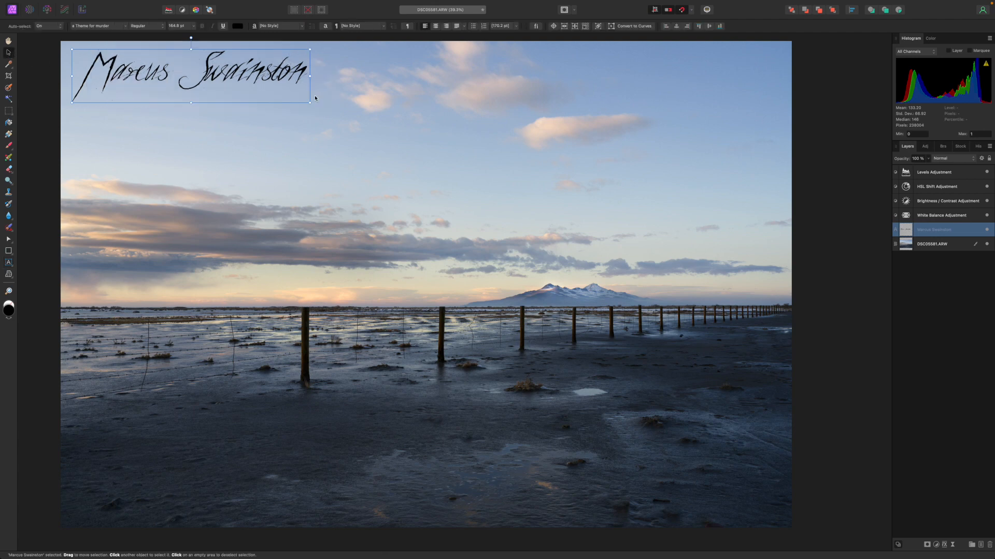
left_click_drag(310, 102, 153, 58)
left_click(843, 279)
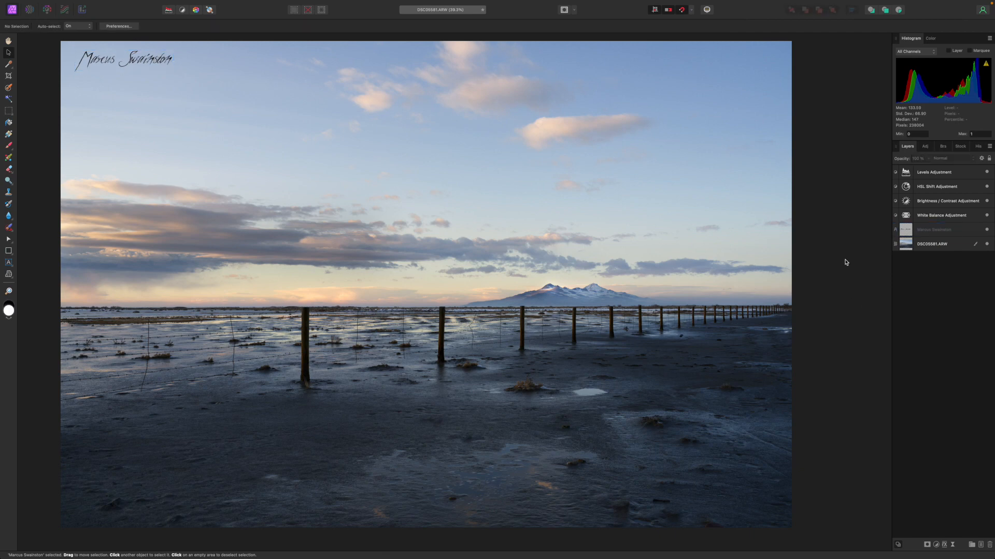
Step: Reduce the signature text layer's opacity to about 8% to make it a faint watermark
left_click(929, 236)
left_click(928, 159)
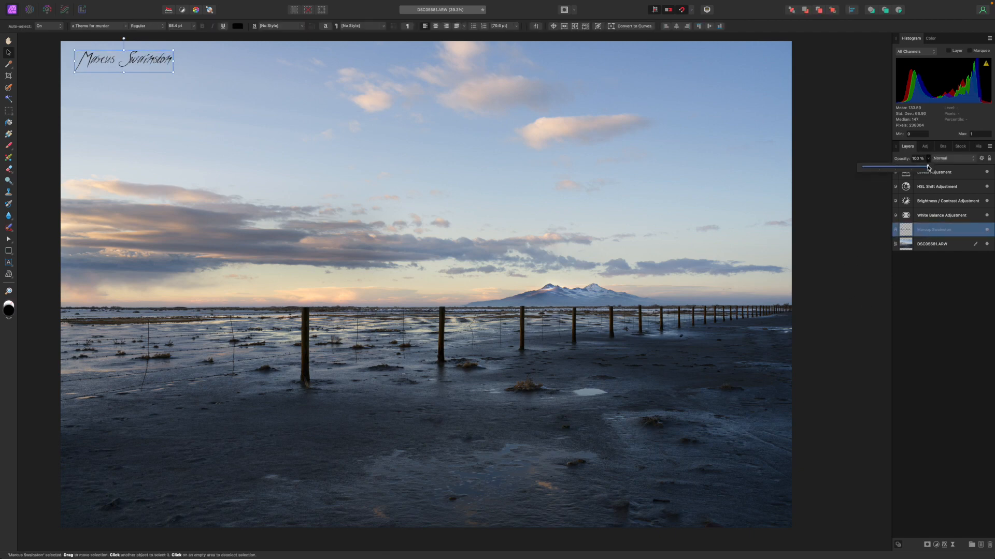
left_click_drag(930, 167, 868, 170)
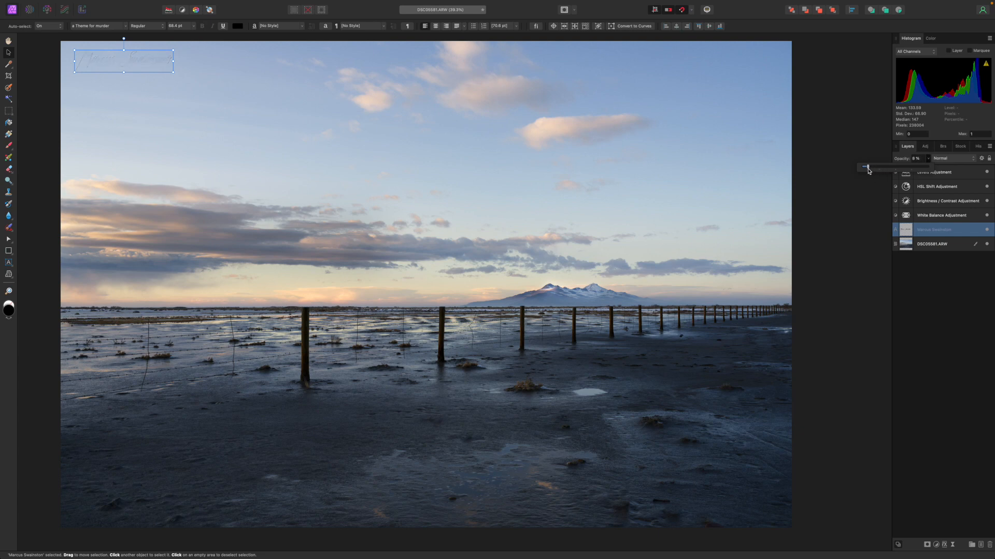
left_click(870, 120)
Step: Move the watermark slightly closer to the photo's upper left corner and deselect it
left_click(97, 54)
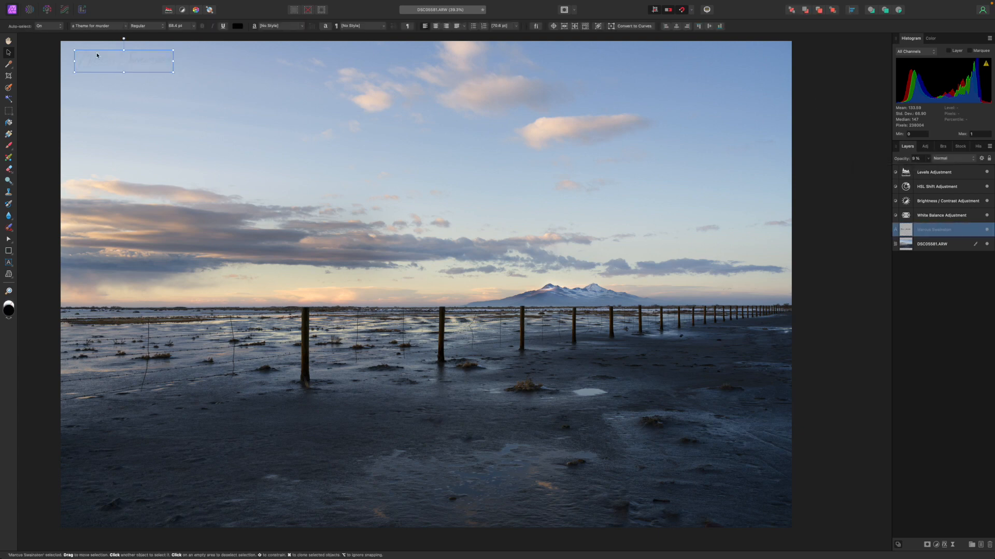
left_click_drag(106, 58, 100, 54)
left_click(38, 55)
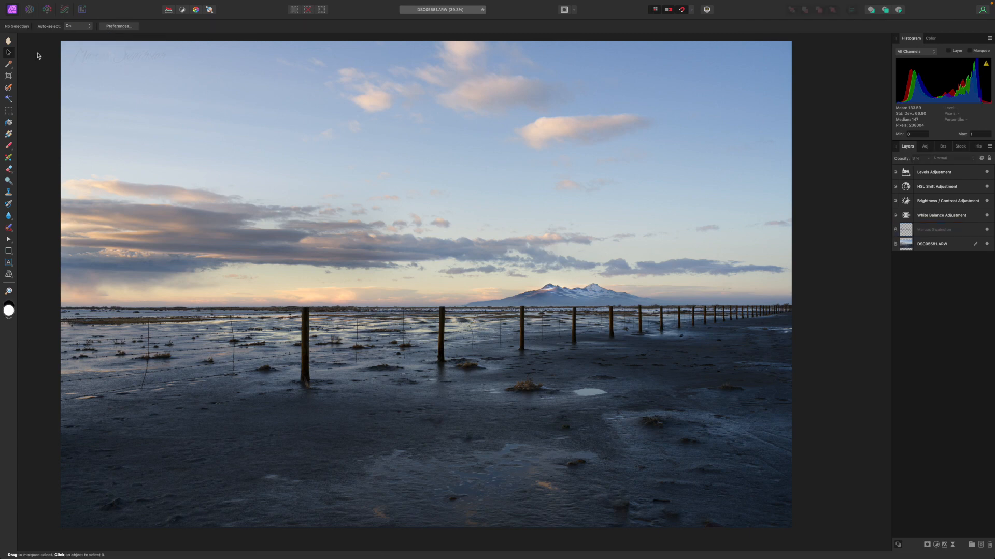
scroll(393, 87, "down", 3)
scroll(392, 87, "up", 5)
scroll(392, 87, "down", 5)
scroll(392, 87, "up", 4)
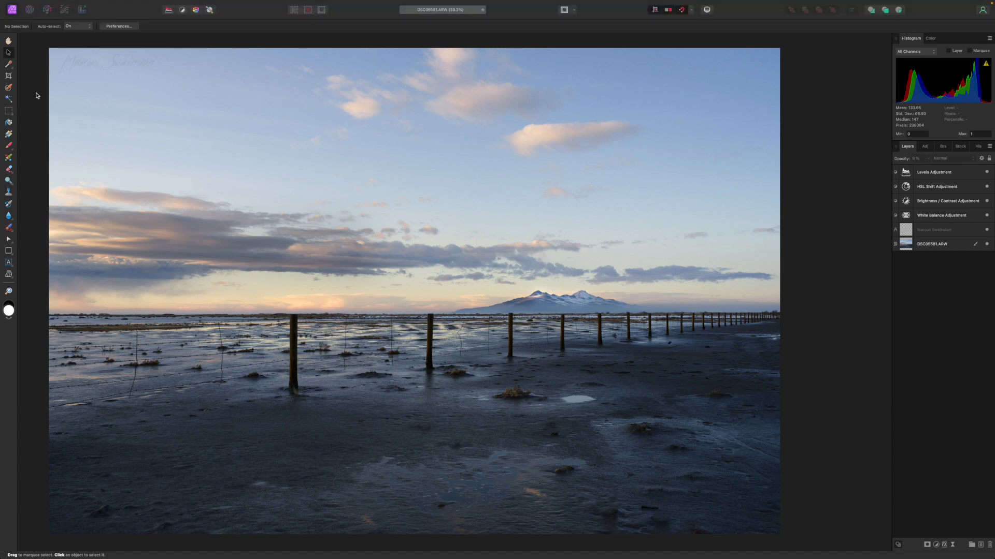
Step: Reduce the signature watermark's opacity to about 4% and deselect it
left_click(138, 73)
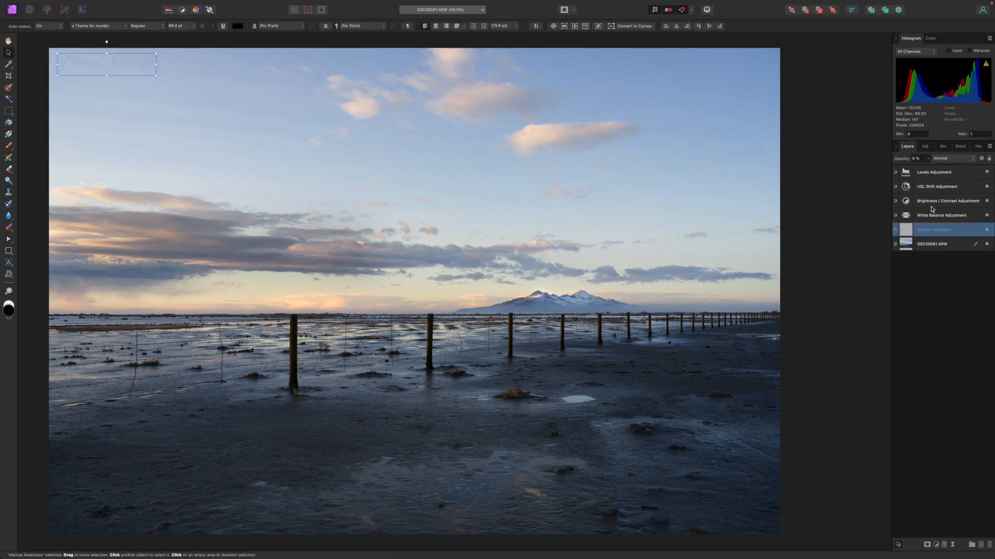
left_click(928, 159)
left_click(845, 138)
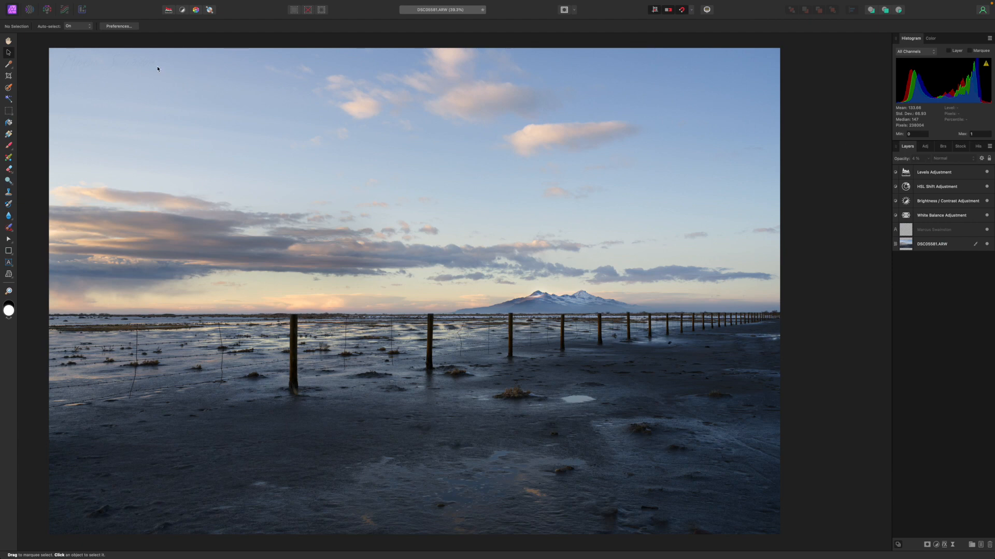
scroll(271, 170, "down", 1)
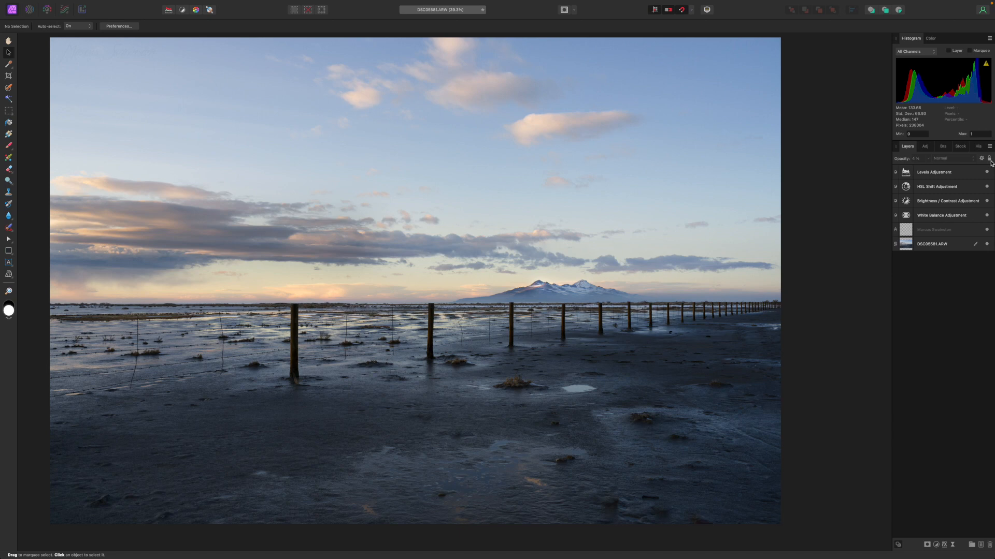
Step: Export the whole document as a best-quality JPEG named "Scenic View" to the Desktop
left_click(915, 245)
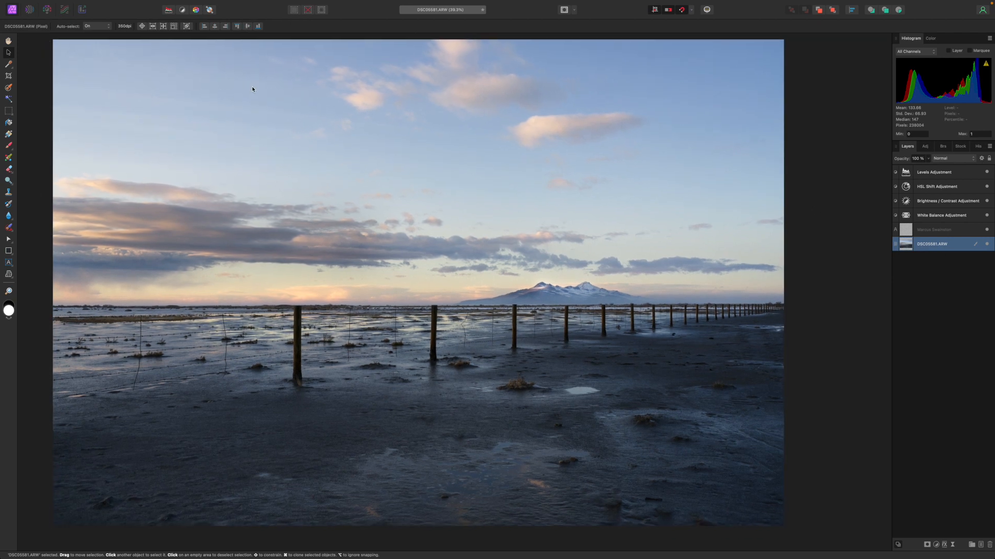
left_click(72, 4)
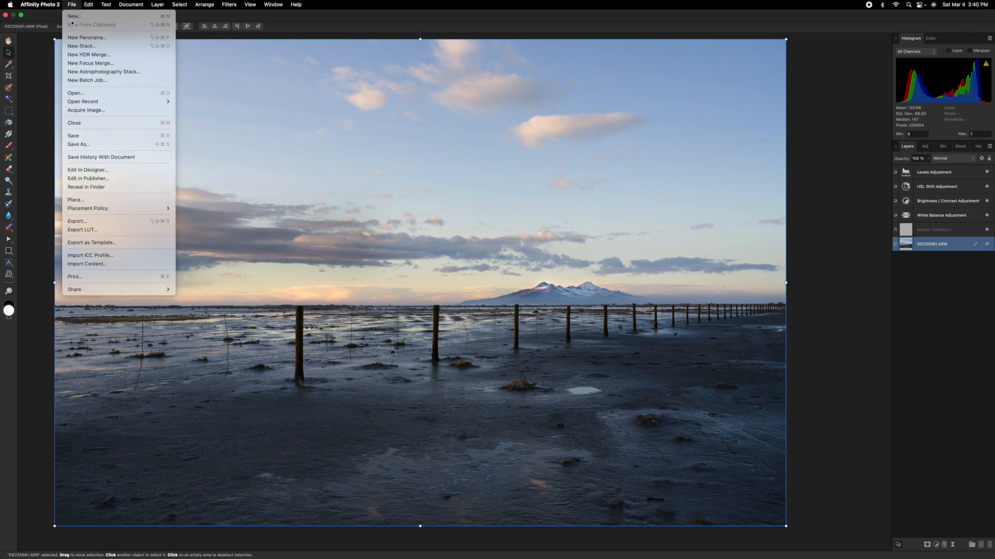
left_click(77, 221)
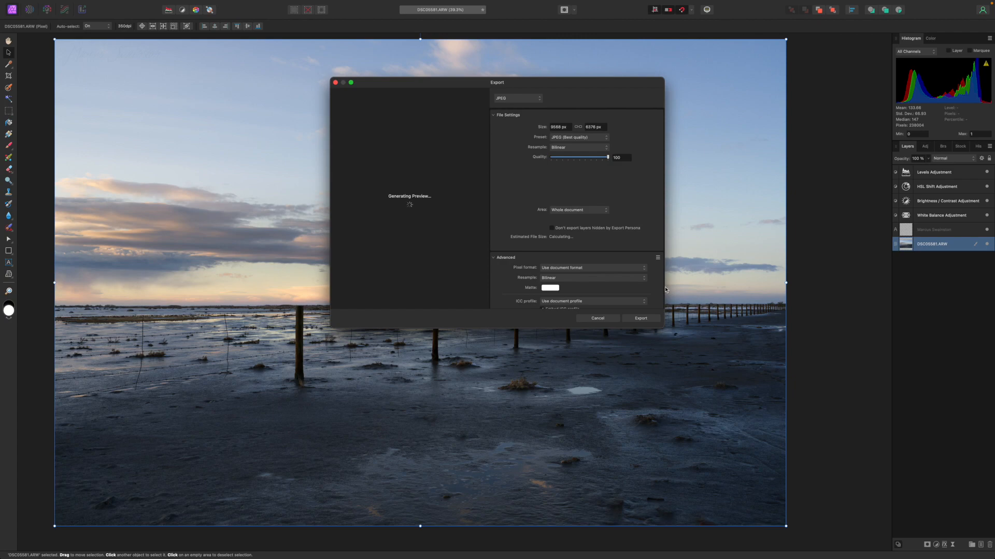
left_click(641, 320)
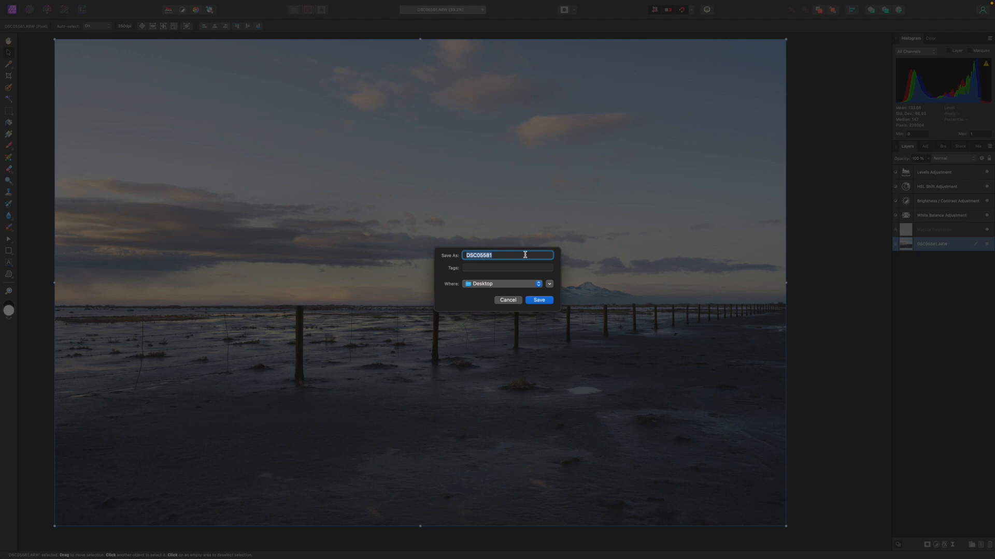
type("Scenic View")
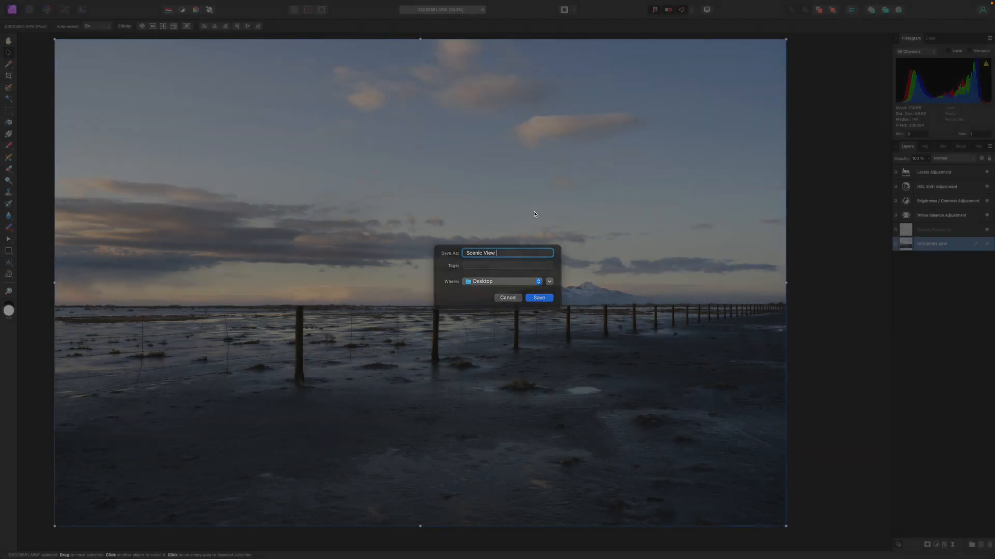
key("Return")
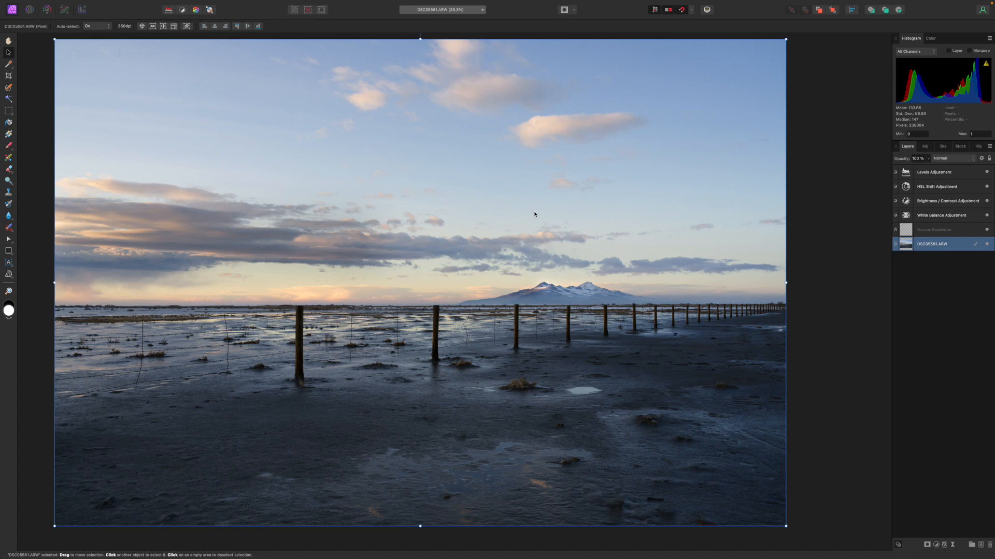
Step: Take the editor window out of full screen to reveal the desktop
mouse_move(88, 5)
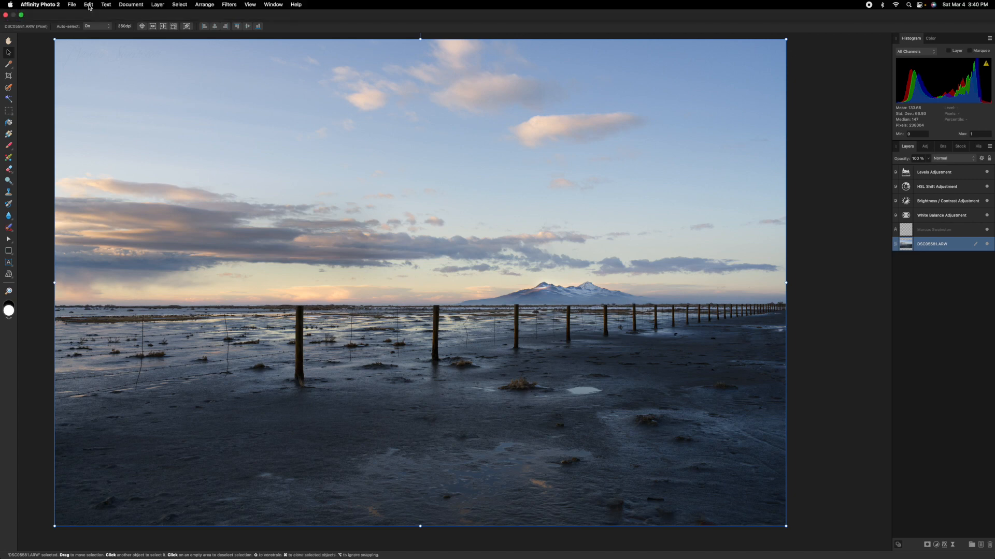
left_click(21, 15)
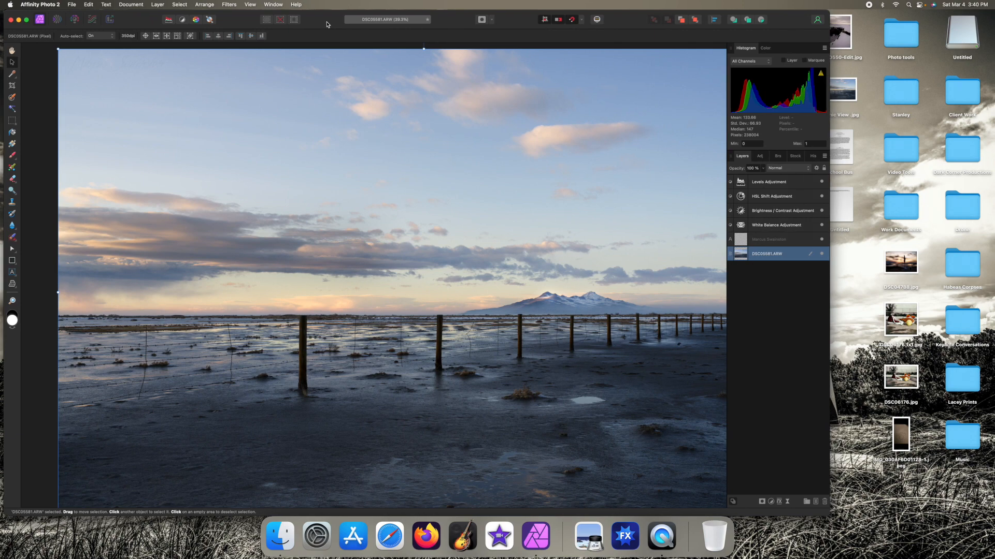
scroll(532, 282, "right", 5)
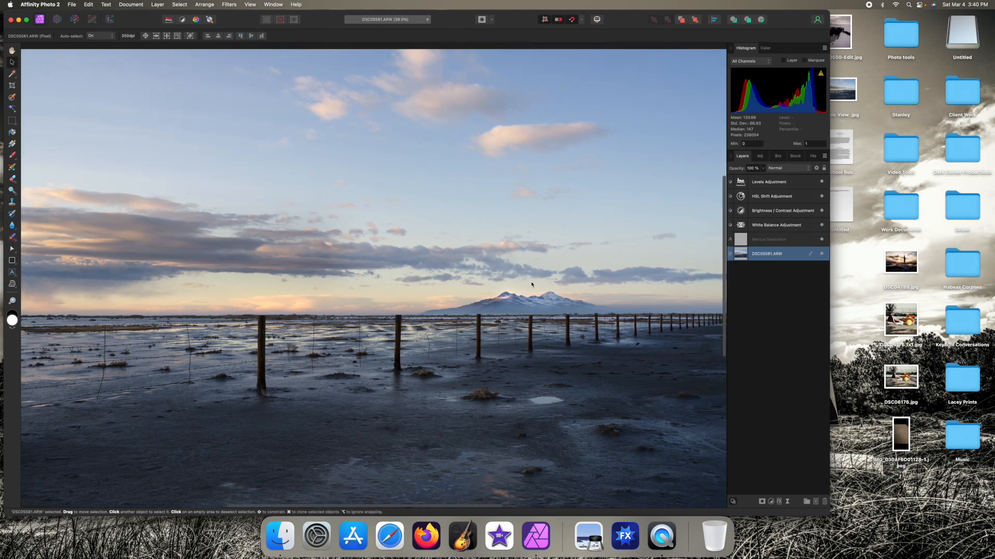
scroll(530, 282, "left", 3)
scroll(527, 280, "down", 2)
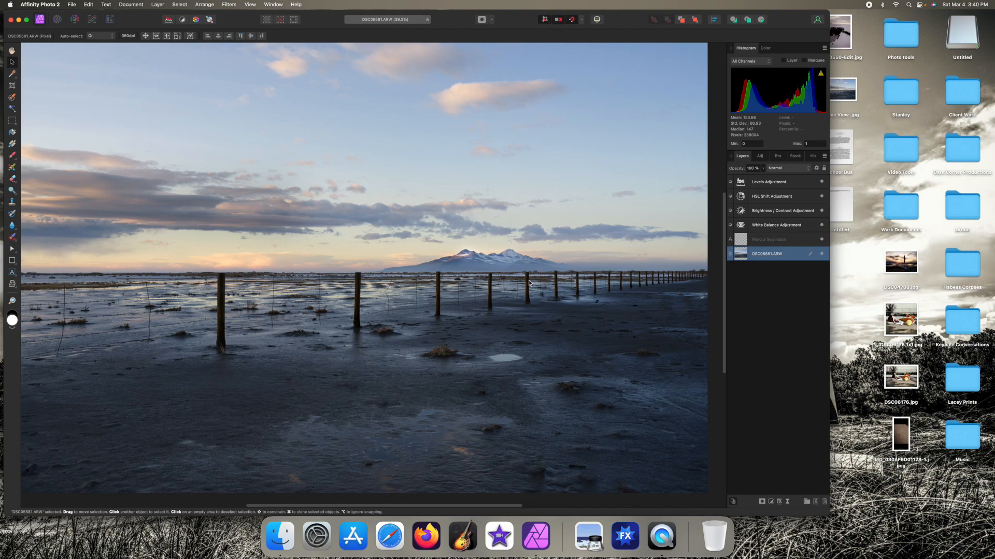
scroll(522, 276, "up", 1)
scroll(519, 271, "left", 3)
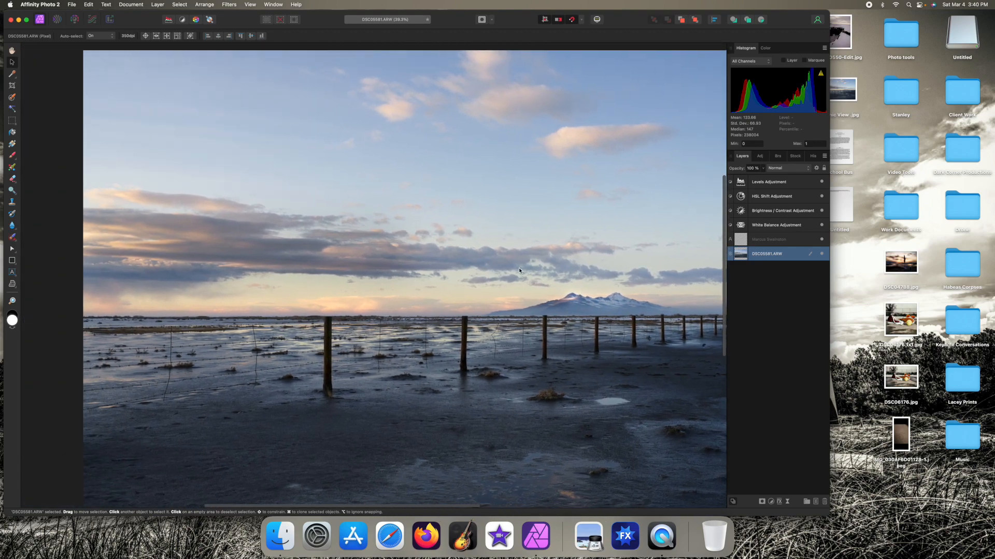
scroll(519, 271, "right", 4)
scroll(520, 271, "down", 1)
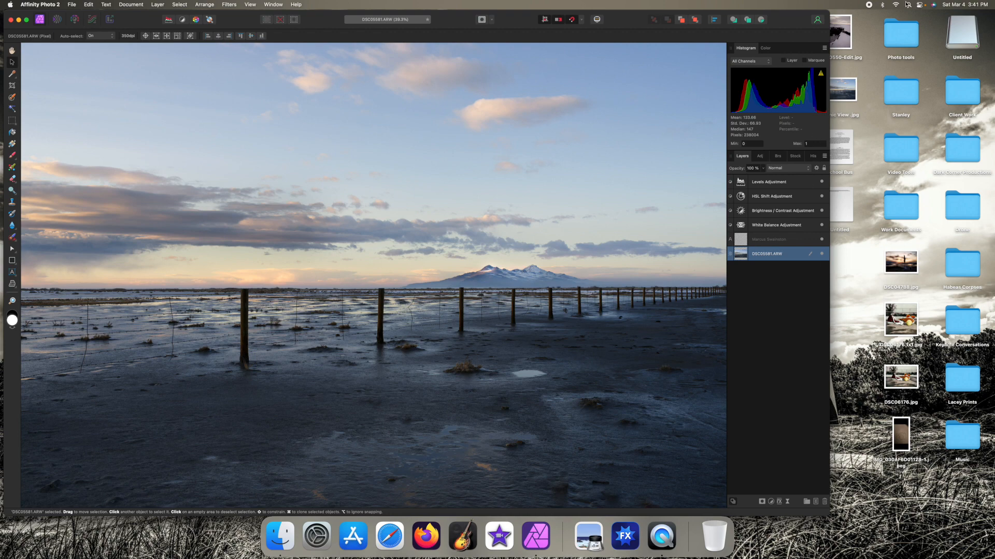
scroll(586, 231, "right", 2)
scroll(586, 230, "up", 1)
scroll(587, 231, "up", 2)
scroll(587, 231, "left", 10)
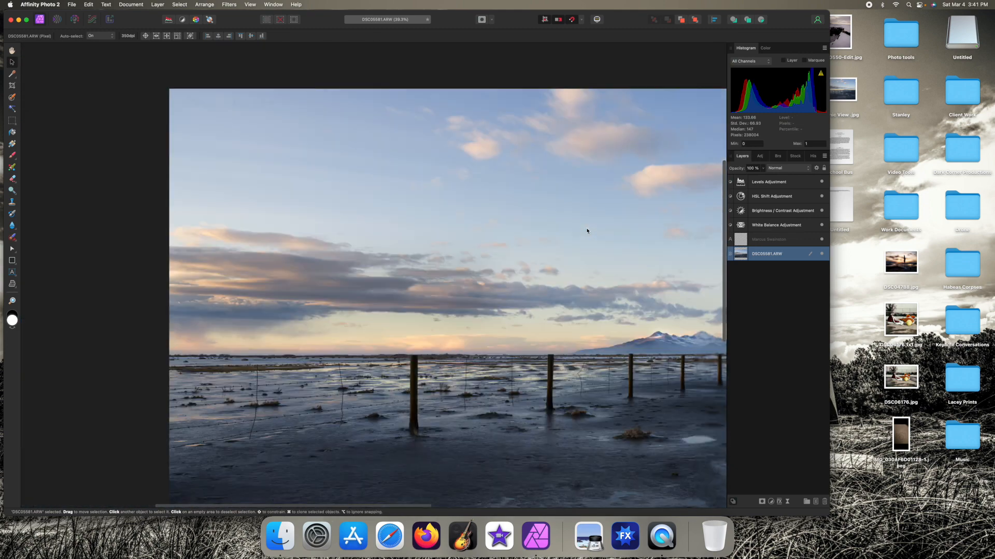
scroll(587, 231, "right", 10)
scroll(587, 231, "down", 3)
scroll(587, 231, "left", 1)
scroll(587, 231, "left", 1)
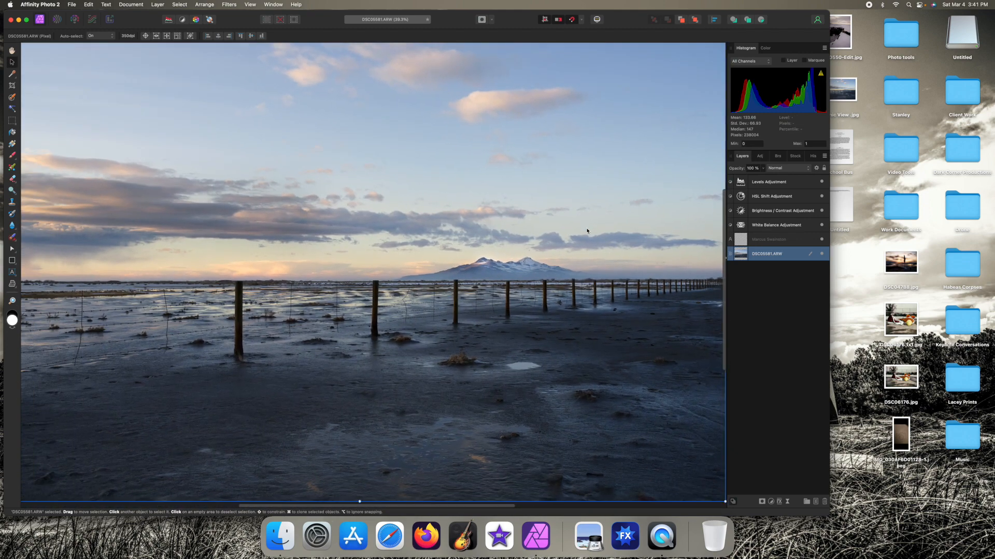